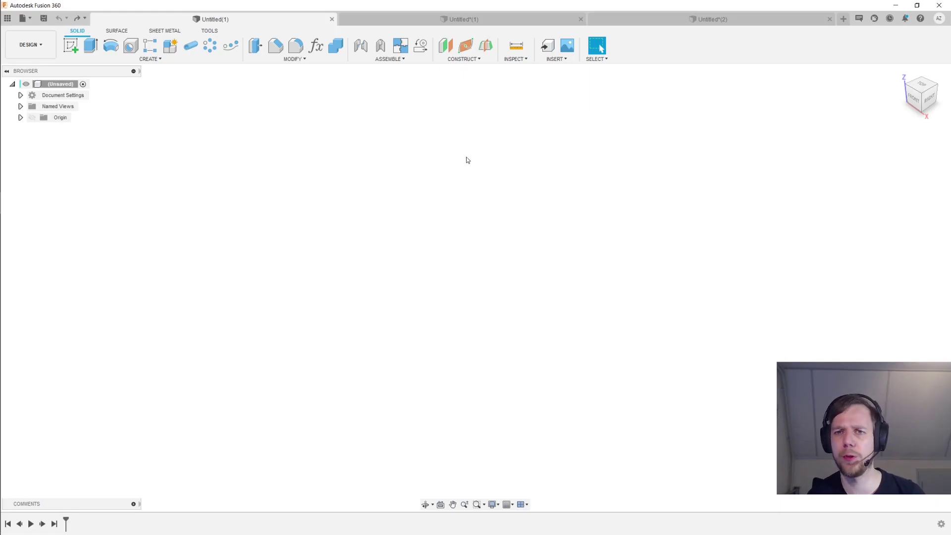
- Insert the scanned image CCF_000015.png as a canvas on the XY plane with its default placement
click(566, 62)
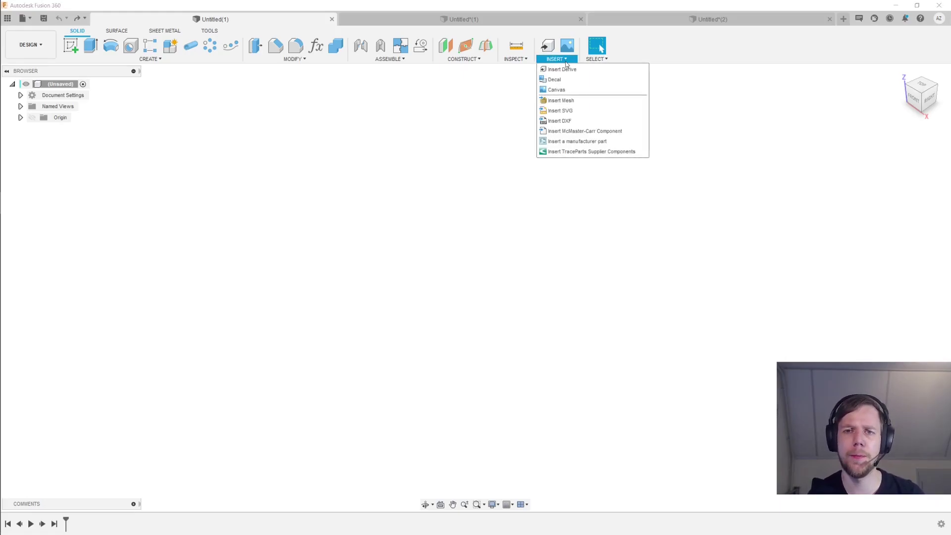
click(557, 89)
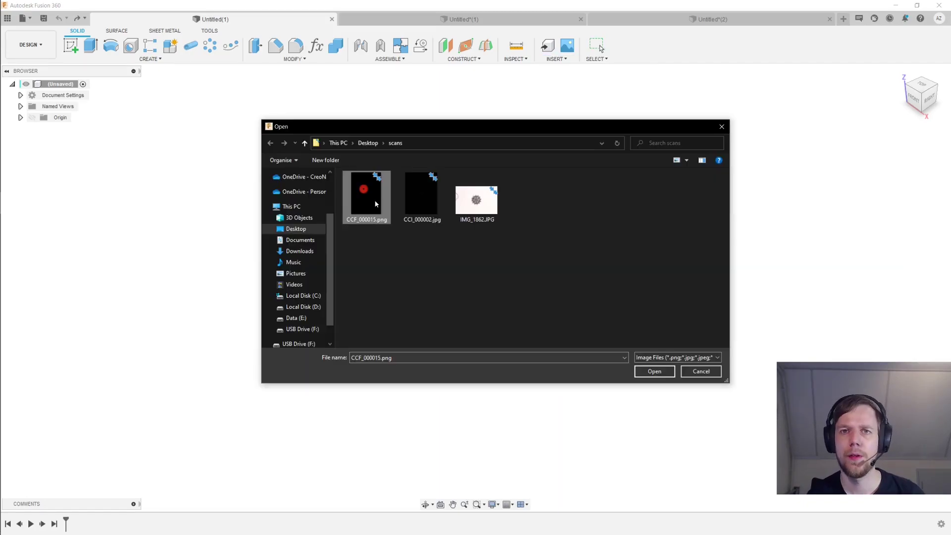
double_click(372, 205)
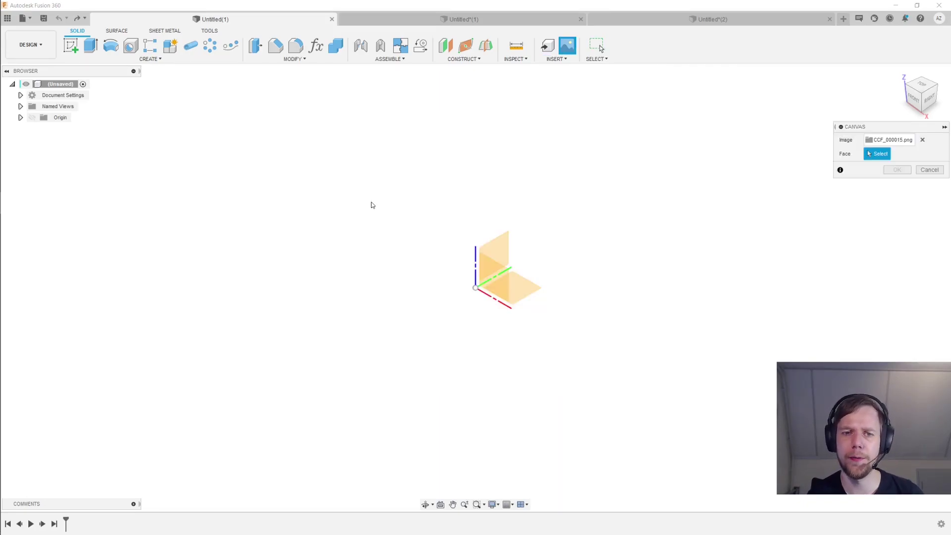
click(524, 286)
shift+middle_drag(529, 226, 708, 212)
click(922, 93)
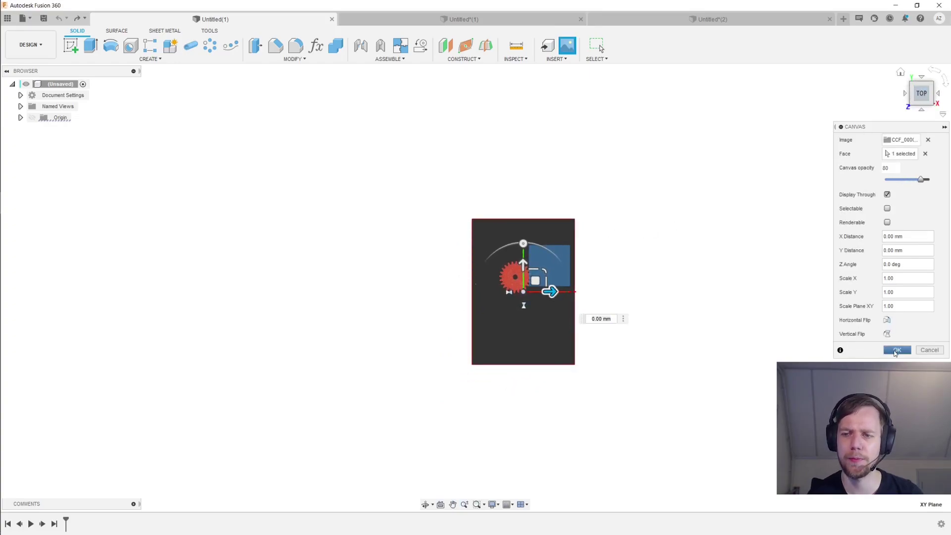
click(897, 351)
- Calibrate the CCF_000015 canvas by picking the tips of two opposite gear teeth and setting their distance to 65 mm
scroll(514, 296, up, 4)
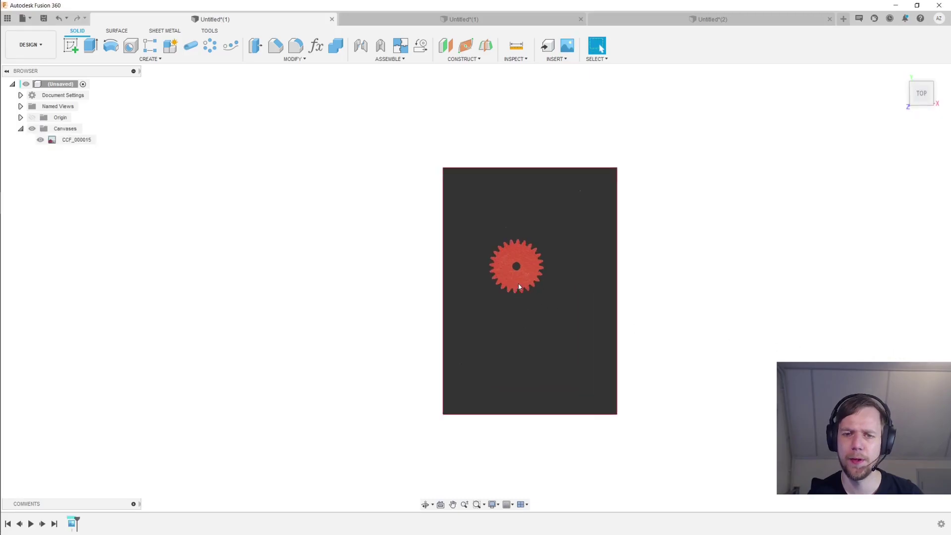
scroll(536, 255, up, 3)
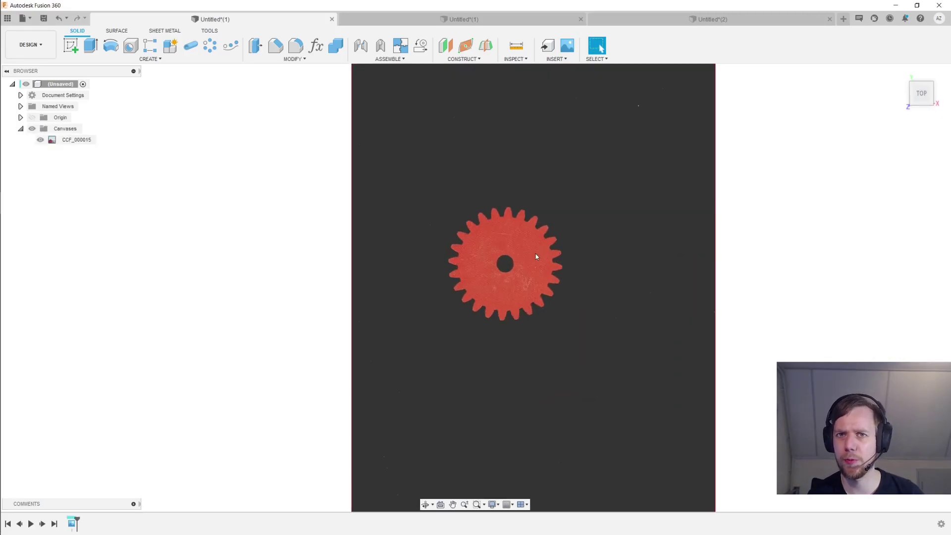
scroll(524, 257, up, 5)
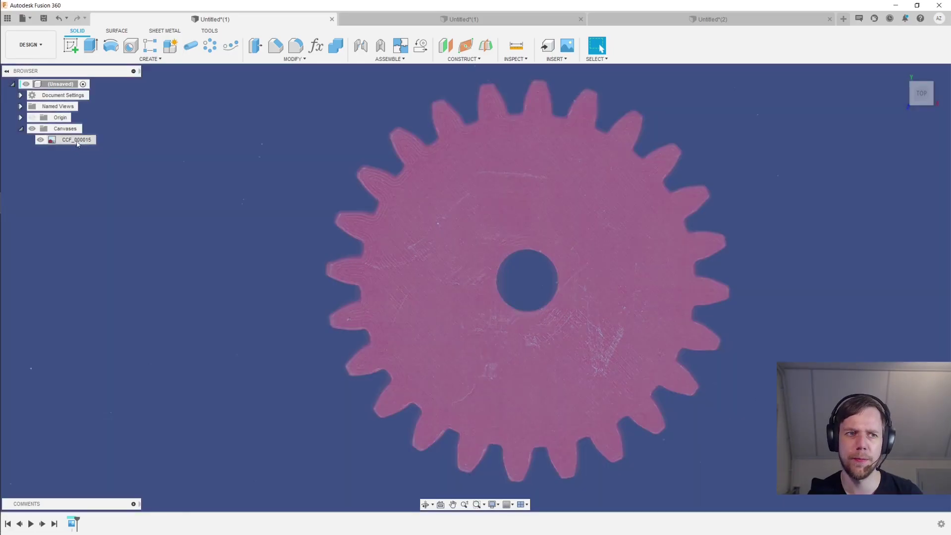
right_click(77, 140)
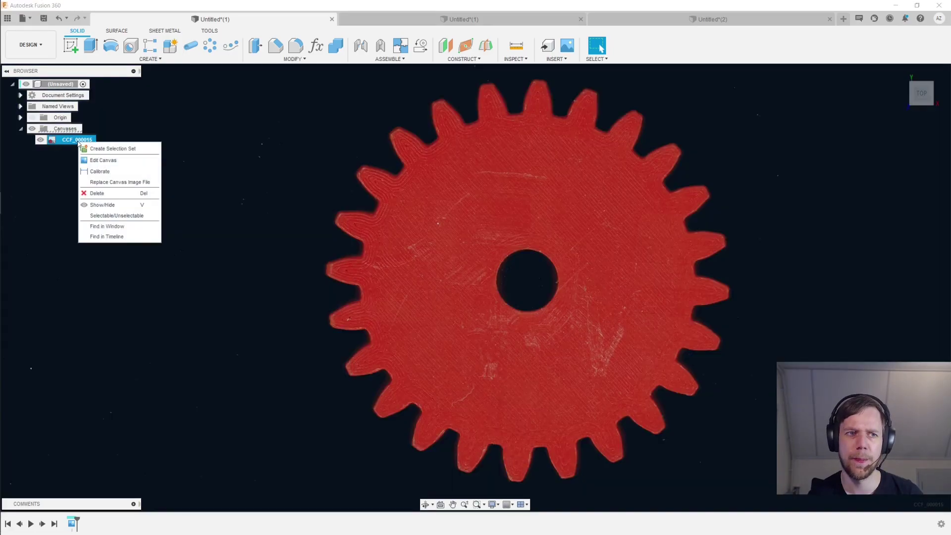
click(121, 172)
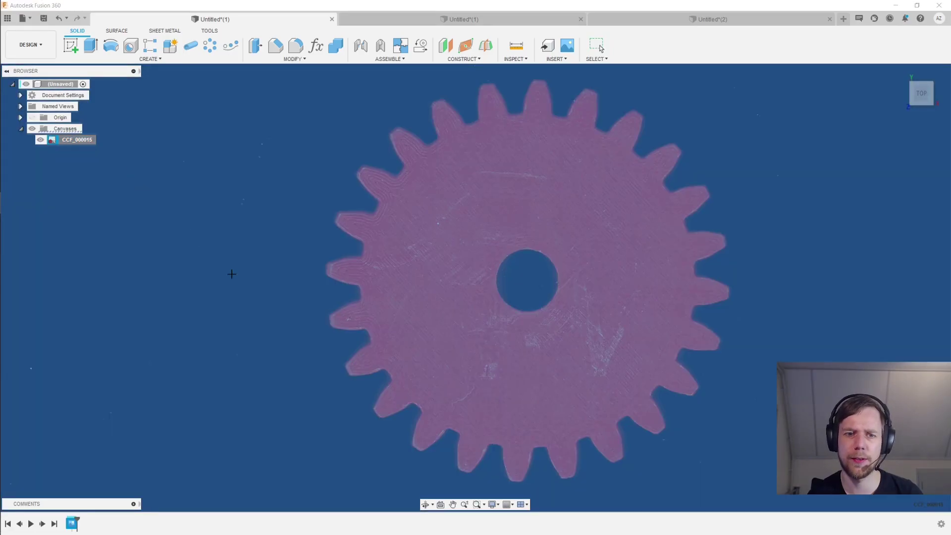
scroll(371, 297, up, 6)
scroll(305, 319, up, 5)
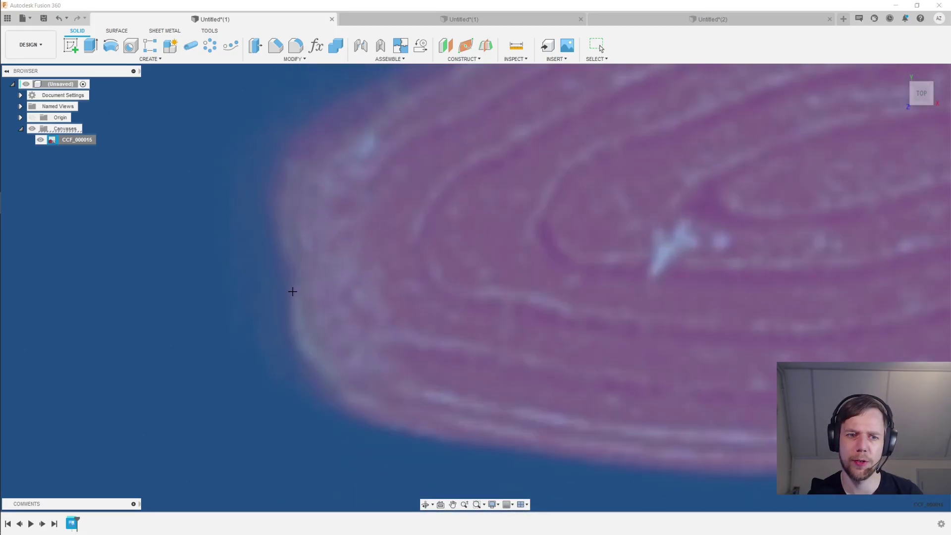
click(288, 289)
scroll(498, 231, down, 3)
scroll(505, 231, down, 6)
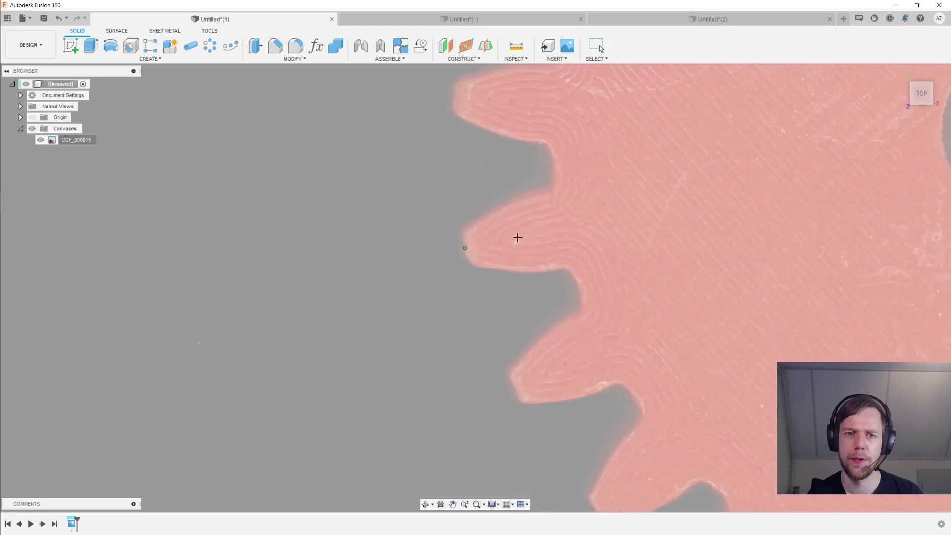
scroll(735, 212, up, 8)
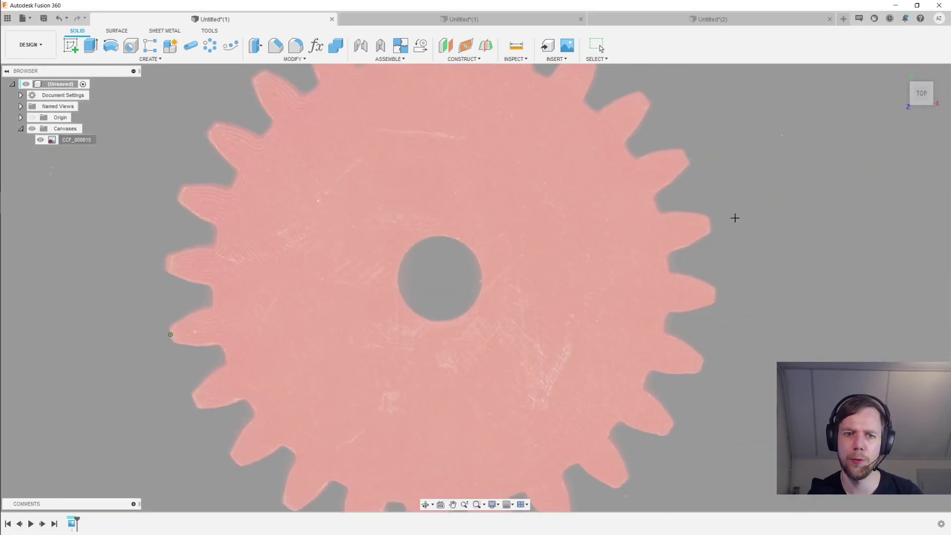
click(674, 247)
scroll(715, 269, down, 2)
scroll(714, 269, down, 4)
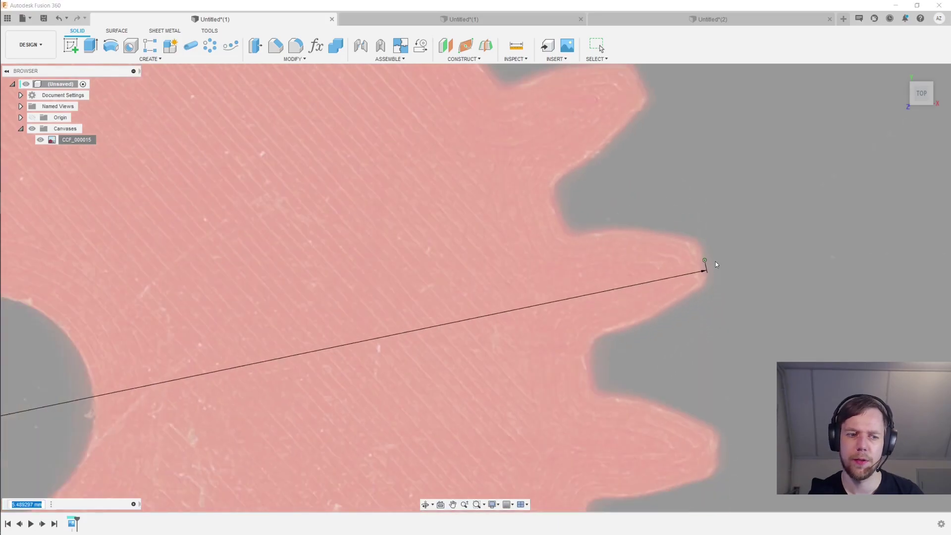
text(65)
key(Return)
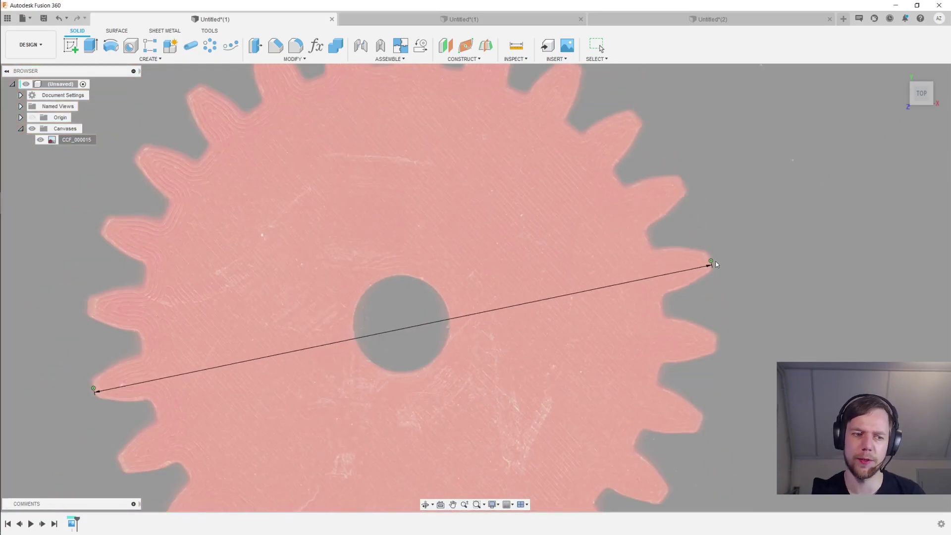
- Examine the calibrated red gear scan and compare it with the CCI_000002 scan in the second open design
scroll(715, 266, down, 5)
scroll(685, 250, down, 6)
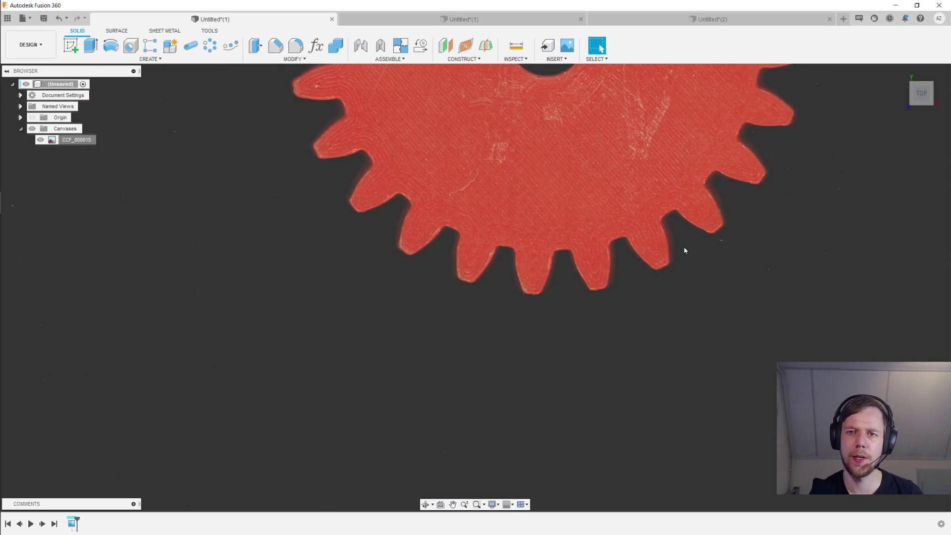
scroll(680, 217, down, 1)
middle_drag(680, 217, 643, 260)
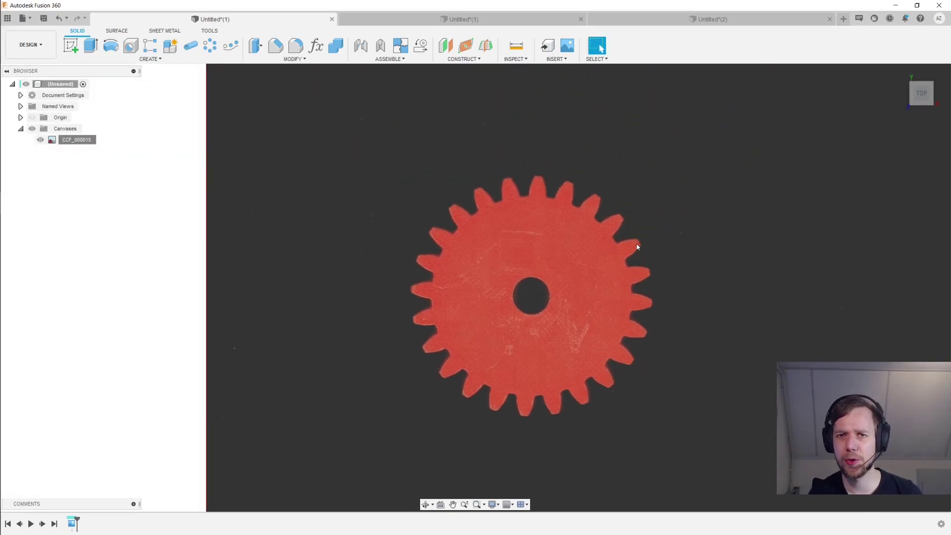
middle_drag(608, 244, 543, 241)
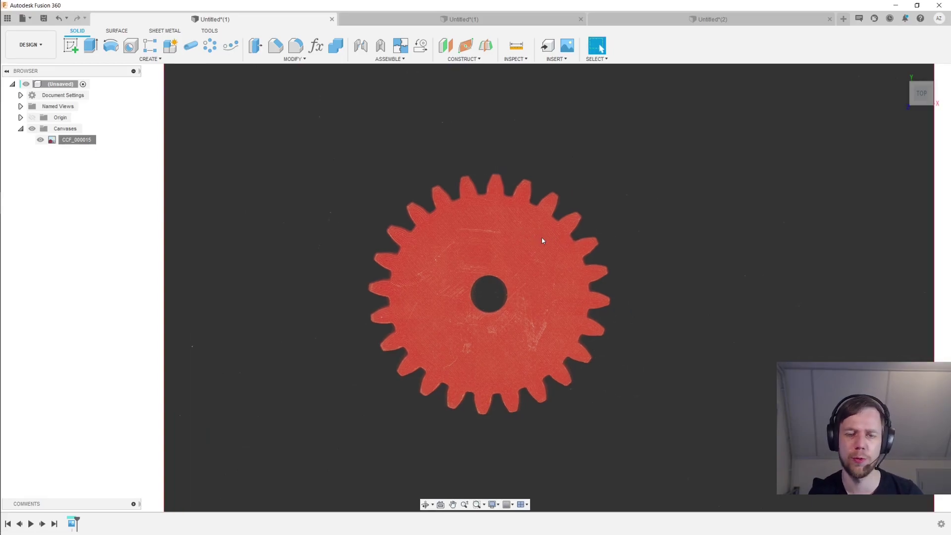
middle_drag(562, 184, 516, 171)
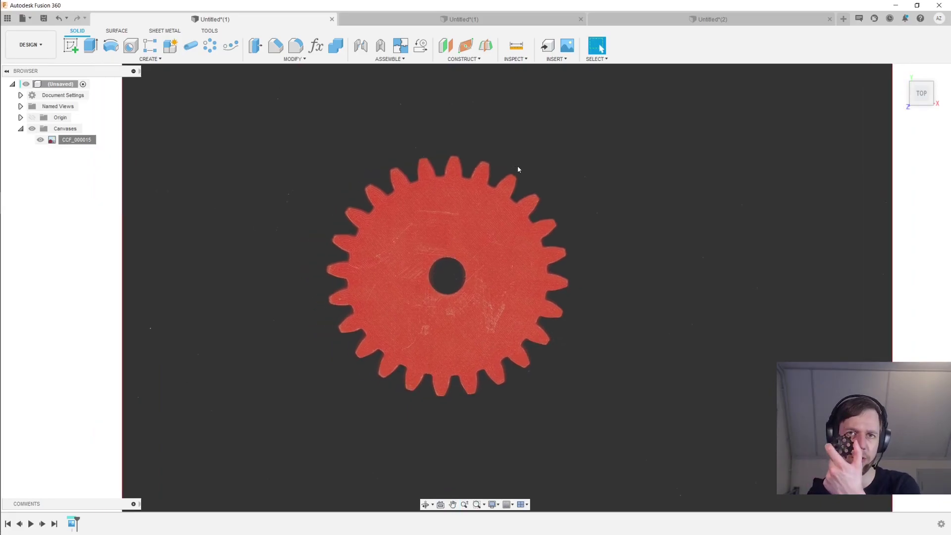
click(514, 22)
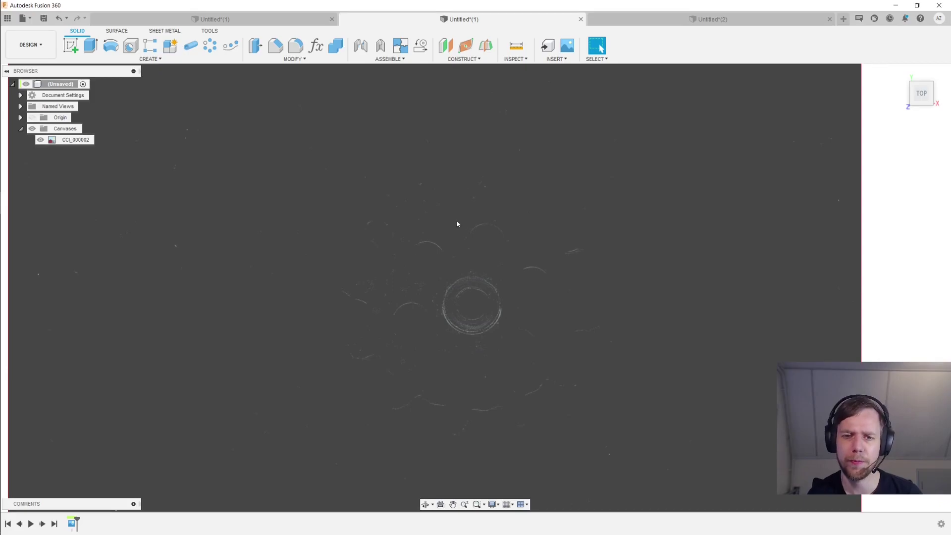
middle_drag(456, 221, 467, 205)
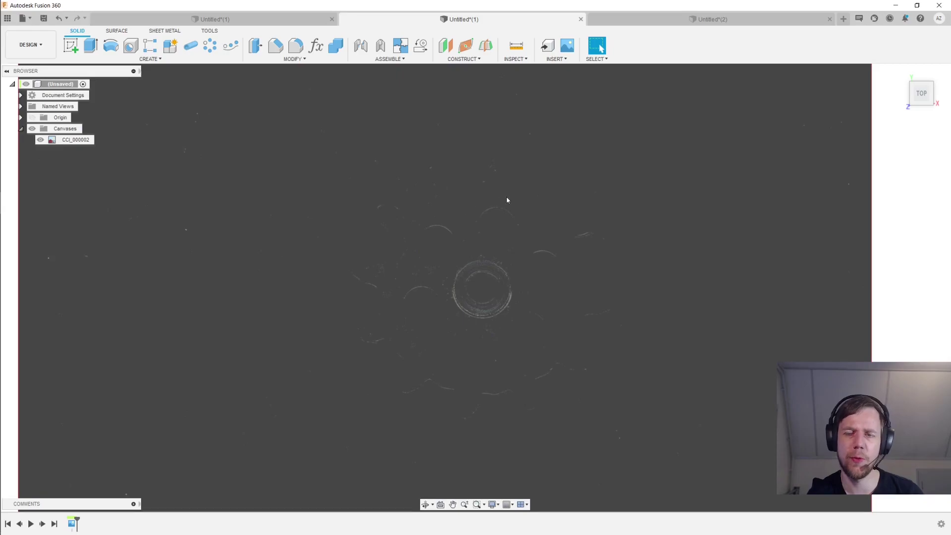
- Switch to the design with the IMG_1862 sprocket photo and start a sketch on the XY plane
click(711, 19)
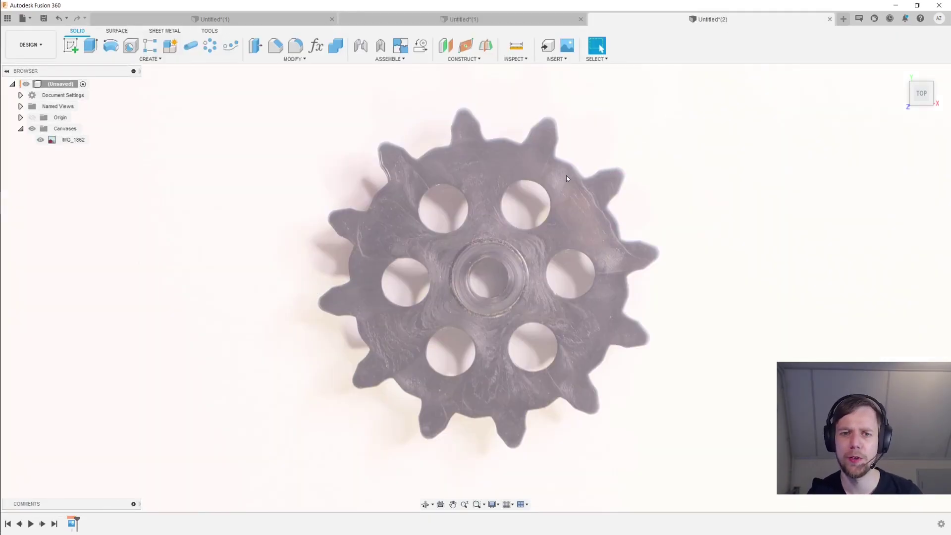
scroll(566, 176, down, 3)
middle_drag(566, 175, 564, 197)
scroll(563, 197, up, 4)
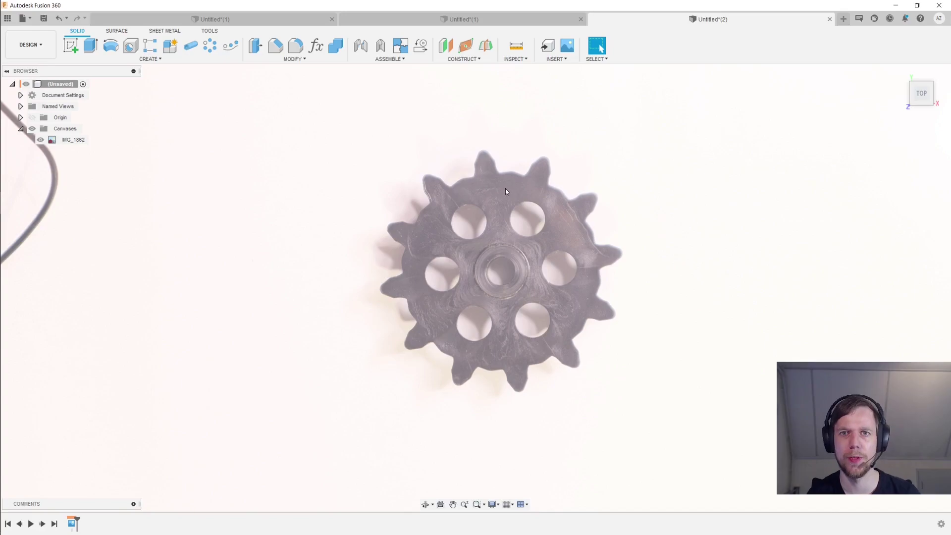
scroll(507, 199, up, 2)
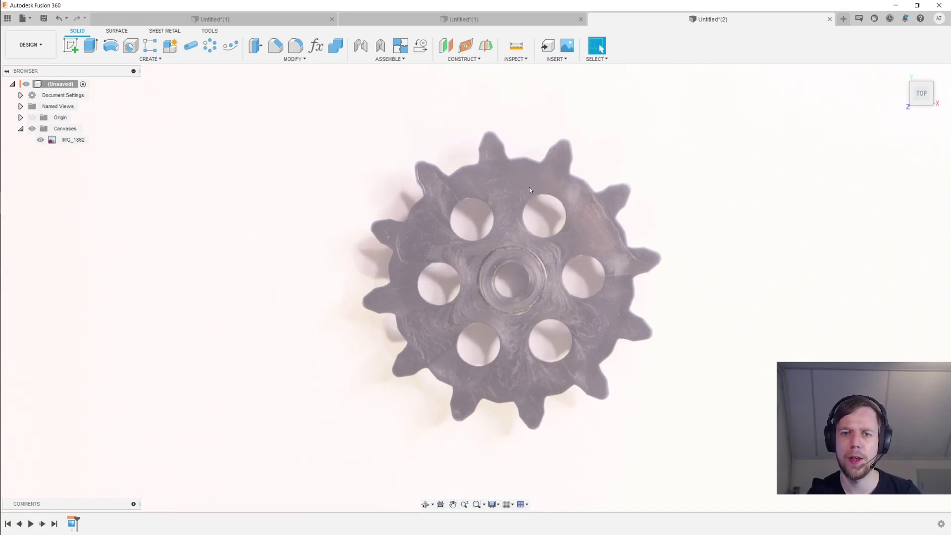
scroll(530, 190, up, 2)
middle_drag(529, 190, 505, 163)
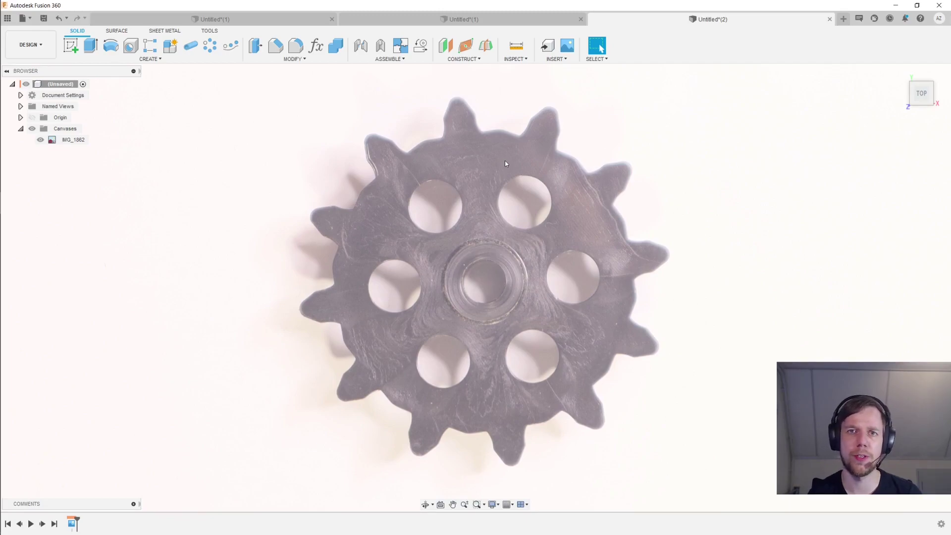
scroll(506, 164, down, 1)
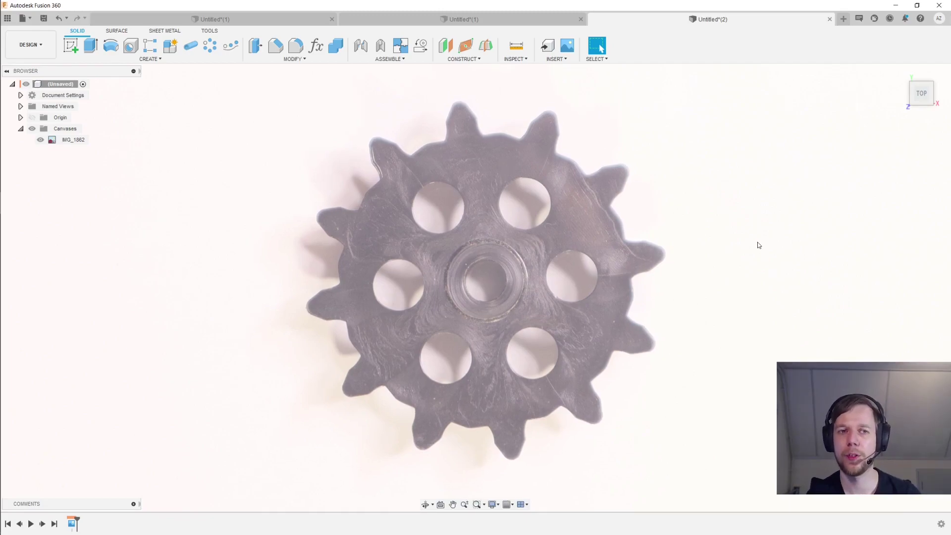
click(71, 46)
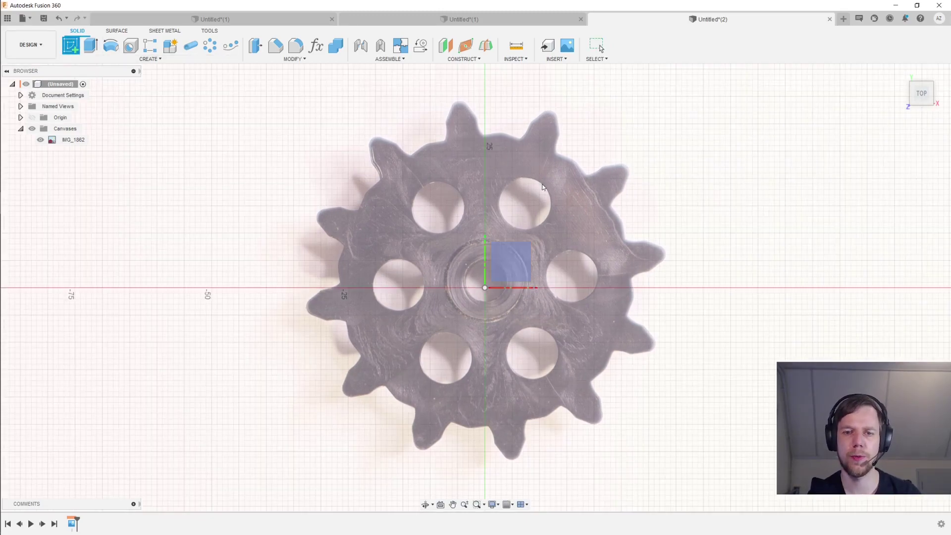
click(521, 251)
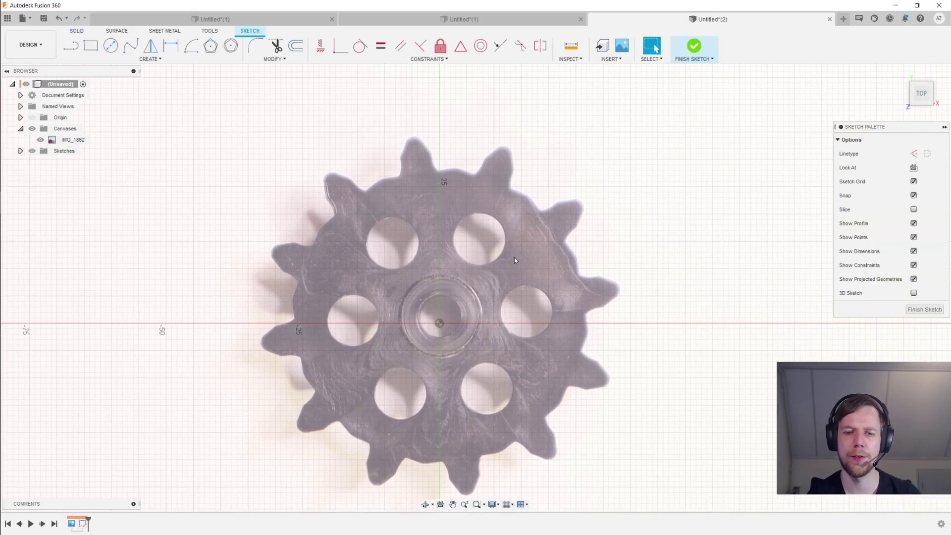
scroll(565, 212, up, 1)
- Sketch a circle 66.2 mm in diameter around the sprocket's teeth, centred near the hub bore
key(c)
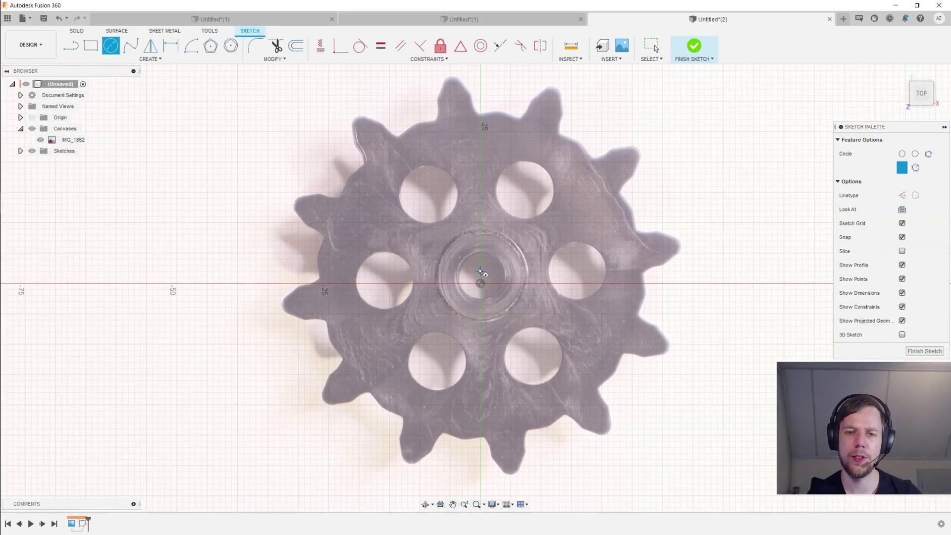
click(474, 272)
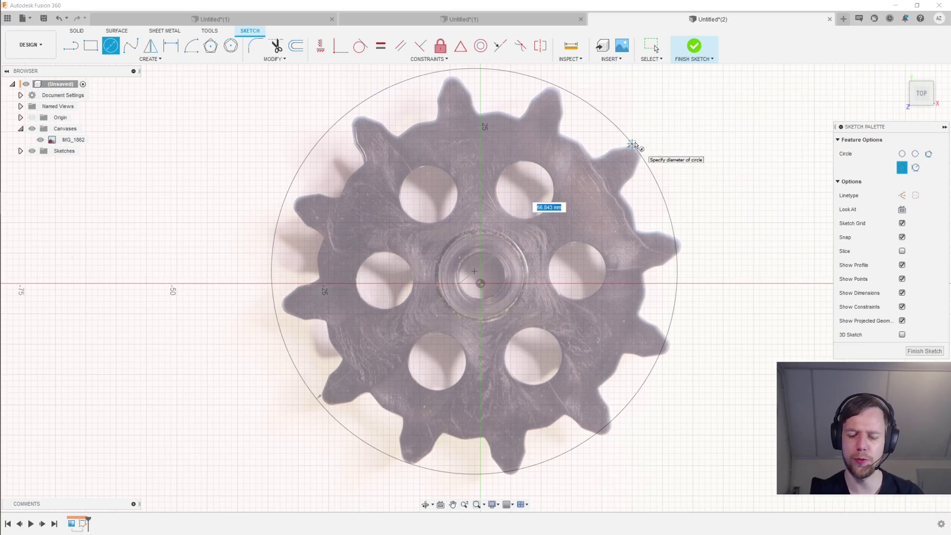
text(66.2)
key(Tab)
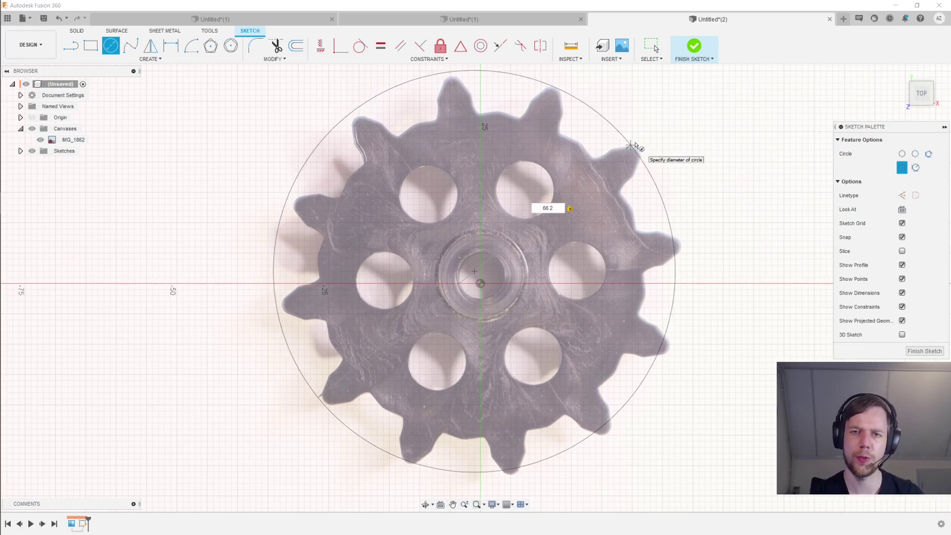
key(Return)
- Add a concentric circle 7.8 mm in diameter and move the circles' shared centre onto the sprocket's bore
key(c)
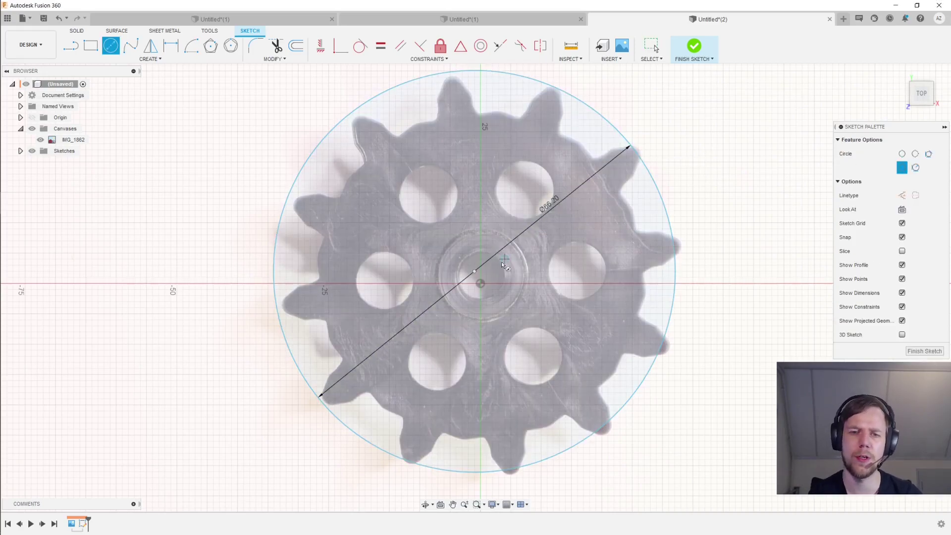
click(481, 284)
text(7)
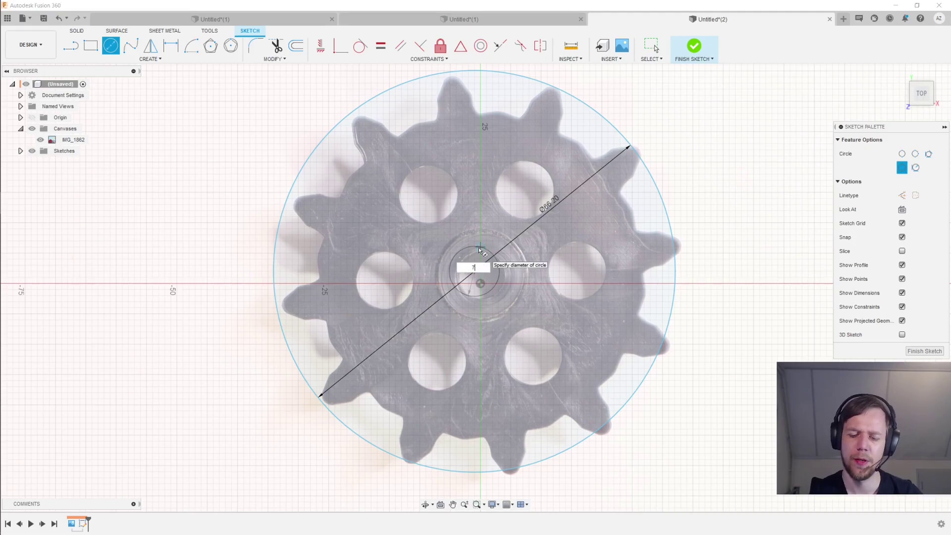
text(.8)
key(Return)
key(Escape)
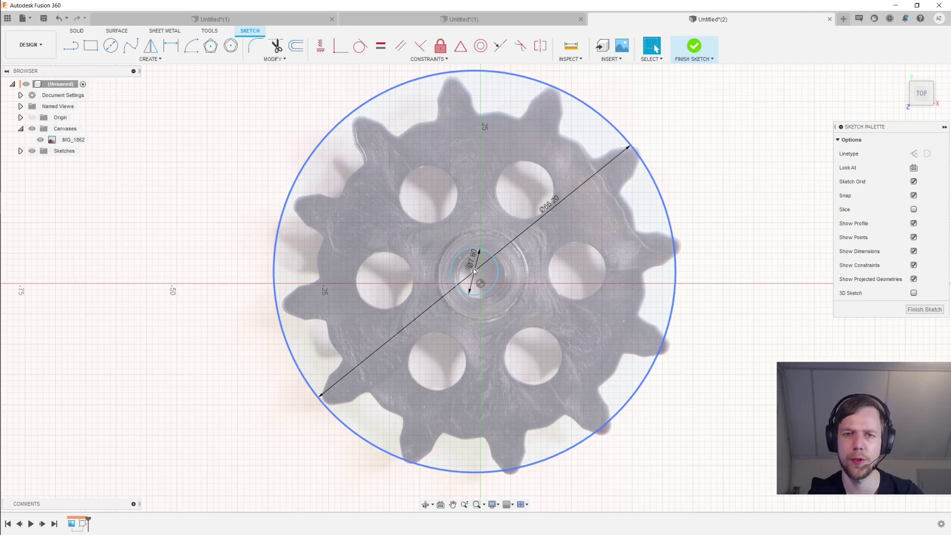
scroll(474, 271, up, 1)
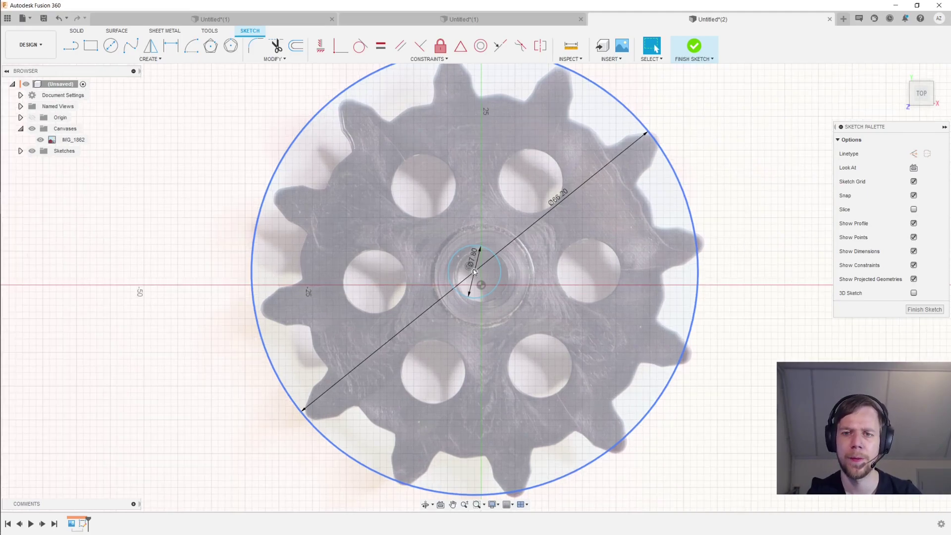
drag(474, 272, 482, 279)
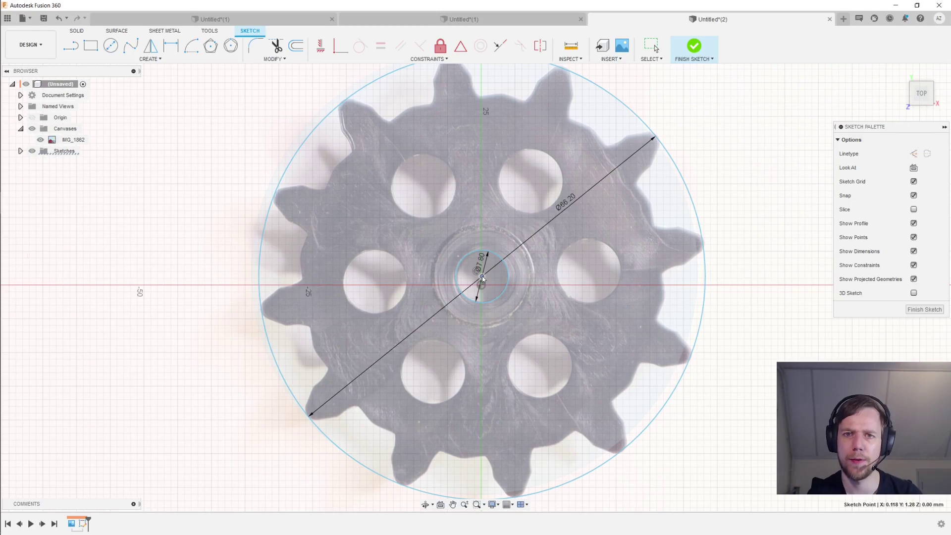
- Nudge the circles' shared centre point into alignment with the sprocket's bore and lock it with a Fix constraint
drag(482, 278, 483, 278)
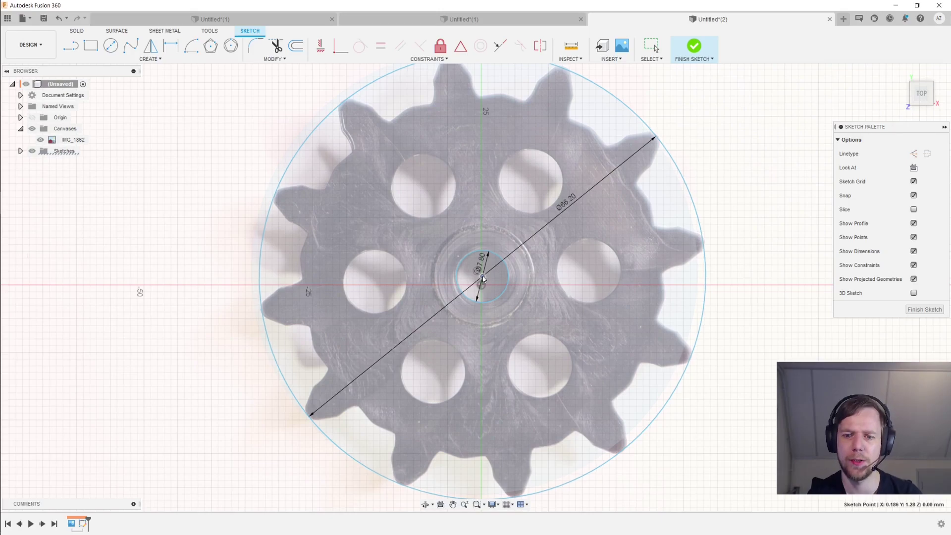
mouse_move(719, 199)
middle_down()
mouse_move(714, 220)
mouse_move(737, 252)
middle_up()
key(Escape)
scroll(704, 291, down, 2)
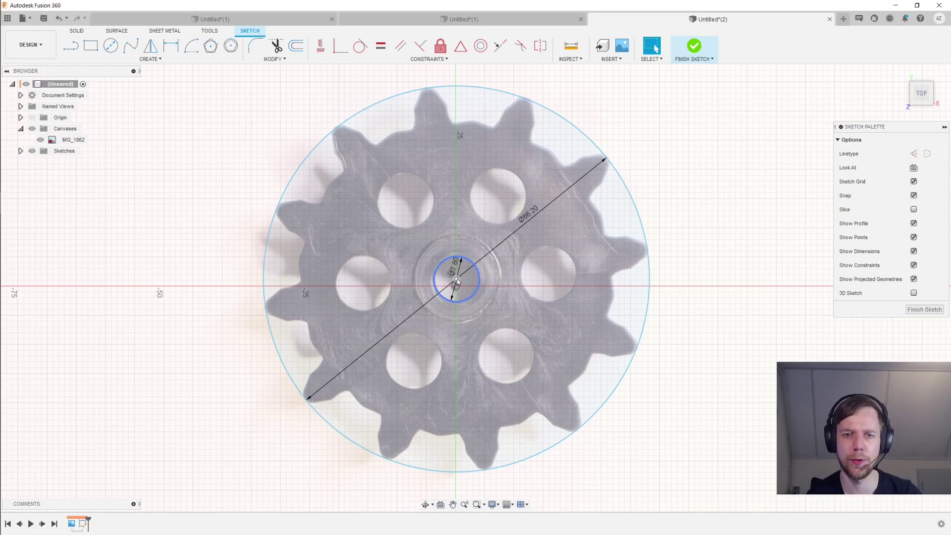
click(457, 280)
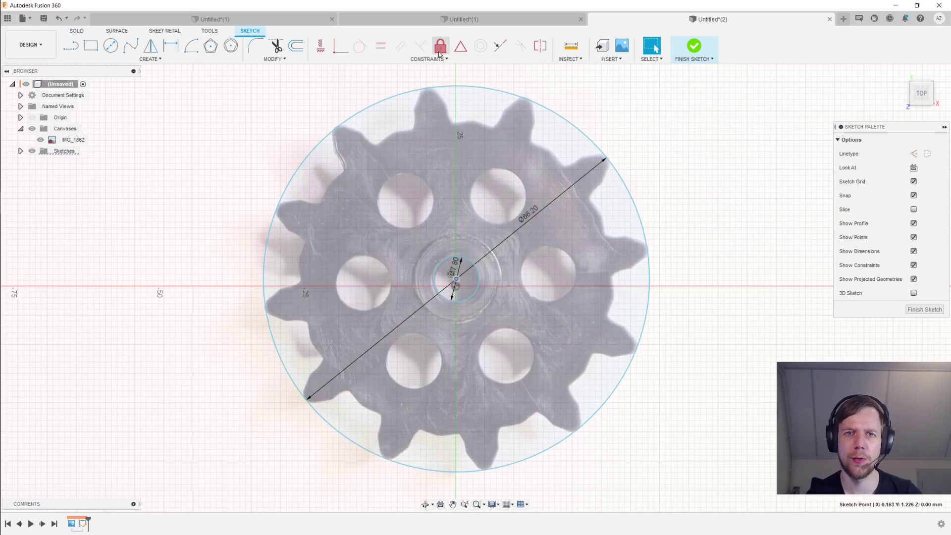
click(441, 46)
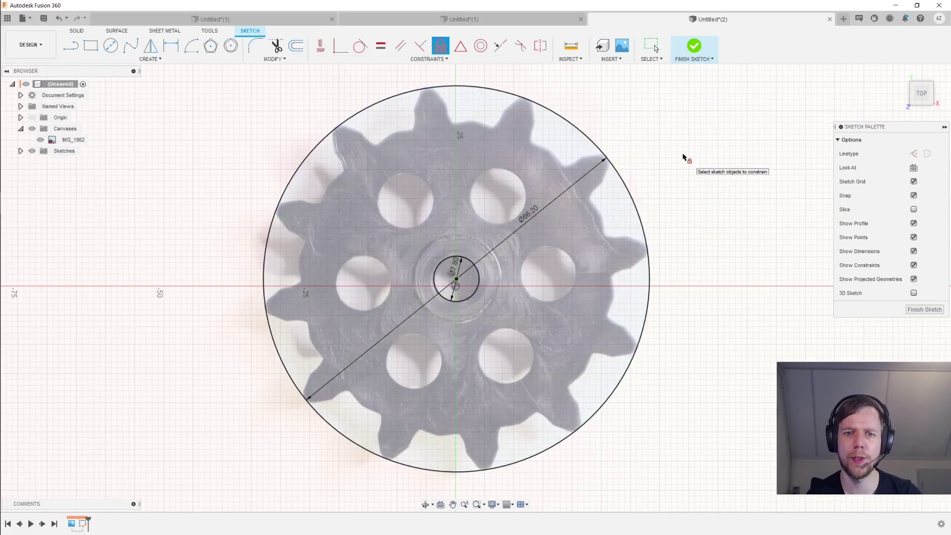
key(Escape)
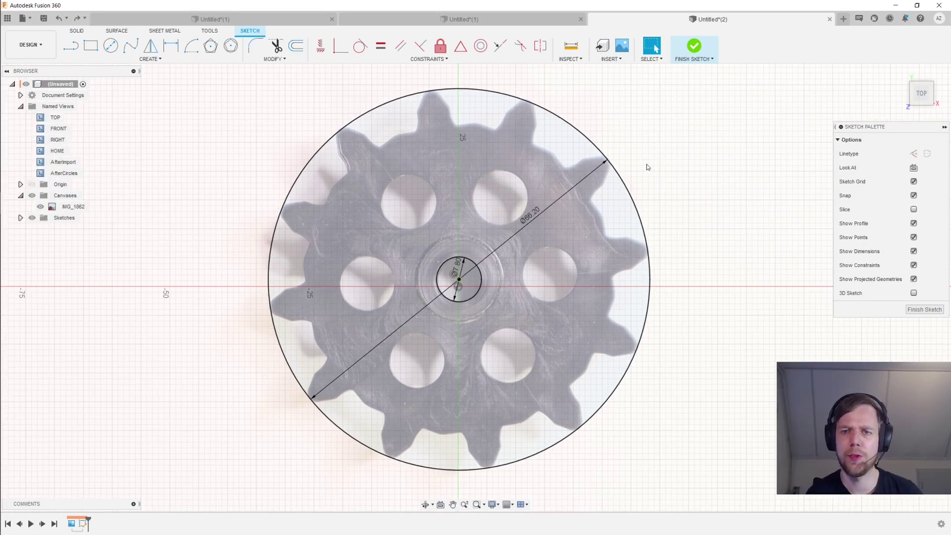
- Examine how the sprocket's tooth tips line up with the 66.2 mm circle on the upper-right and lower-left sides
scroll(624, 157, up, 8)
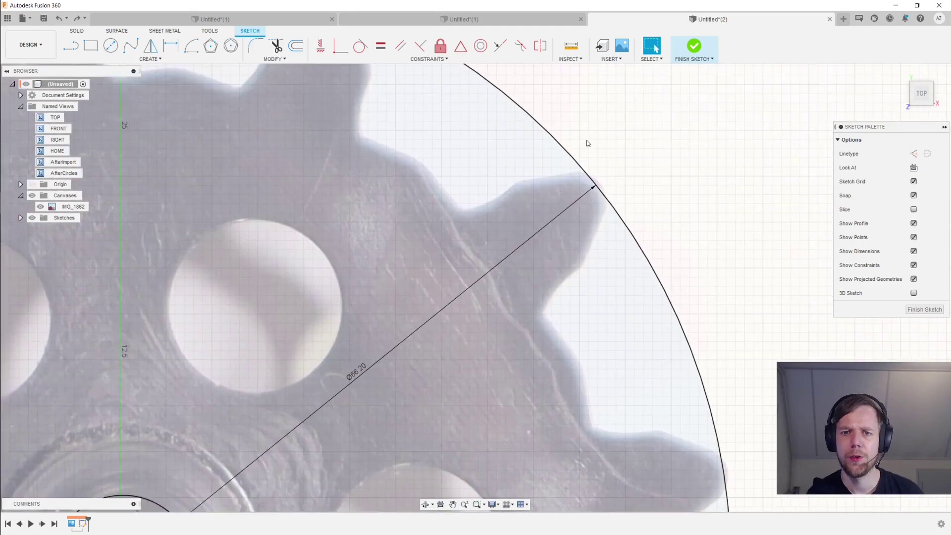
scroll(633, 204, up, 6)
key(Escape)
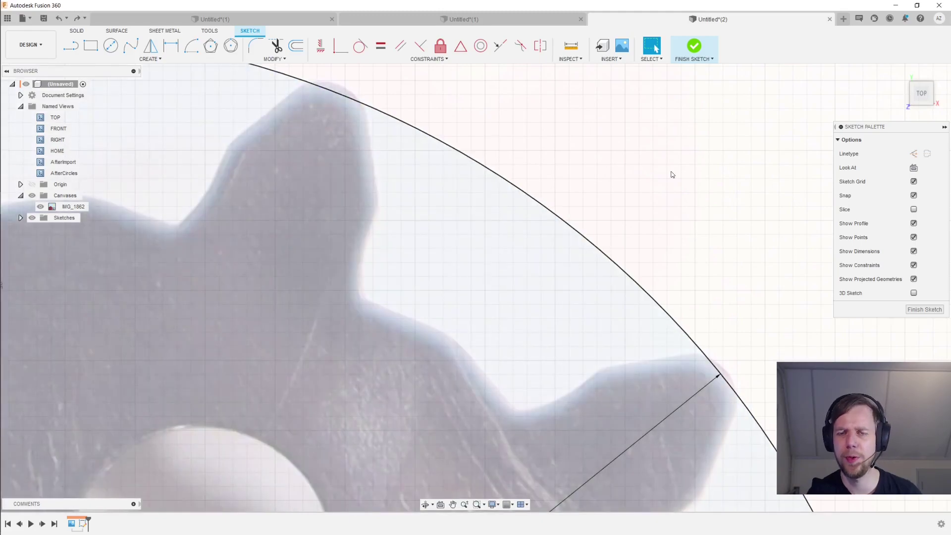
scroll(671, 171, down, 12)
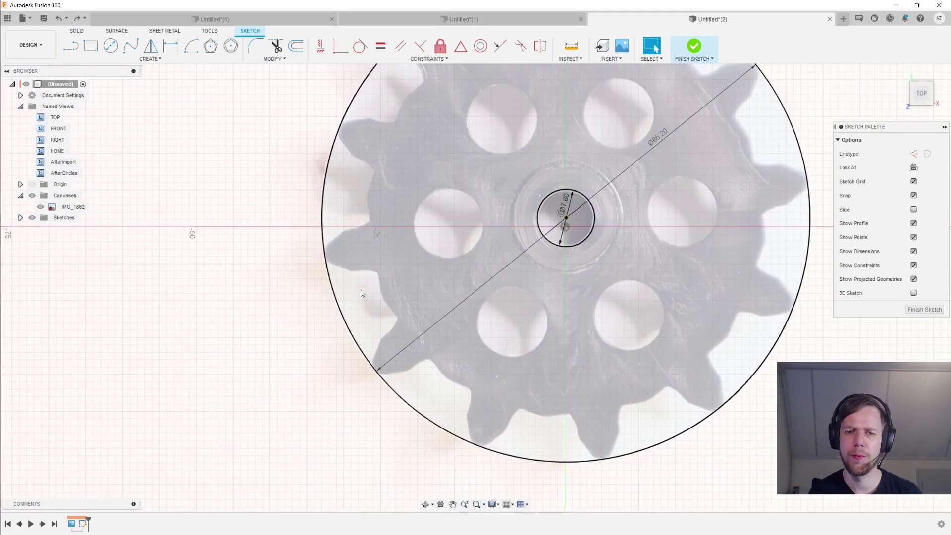
scroll(377, 369, up, 10)
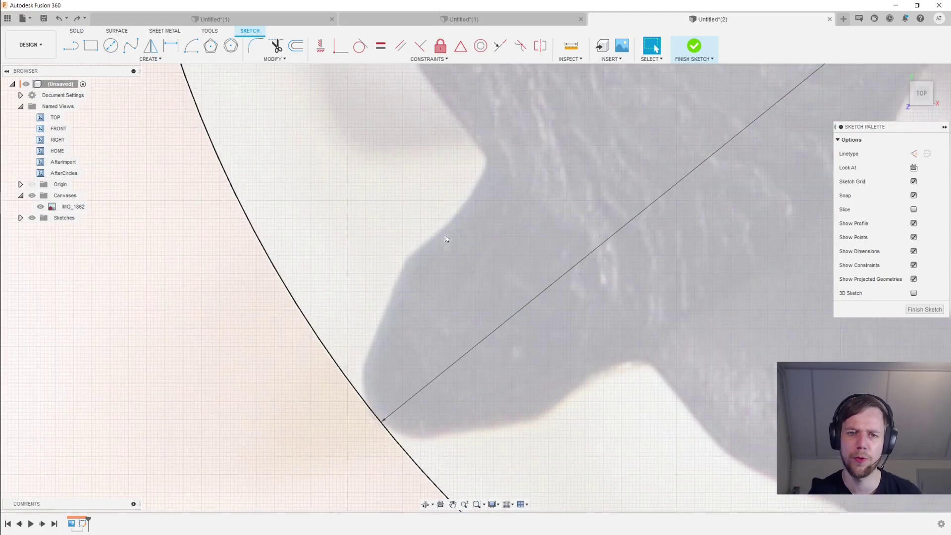
scroll(418, 331, down, 5)
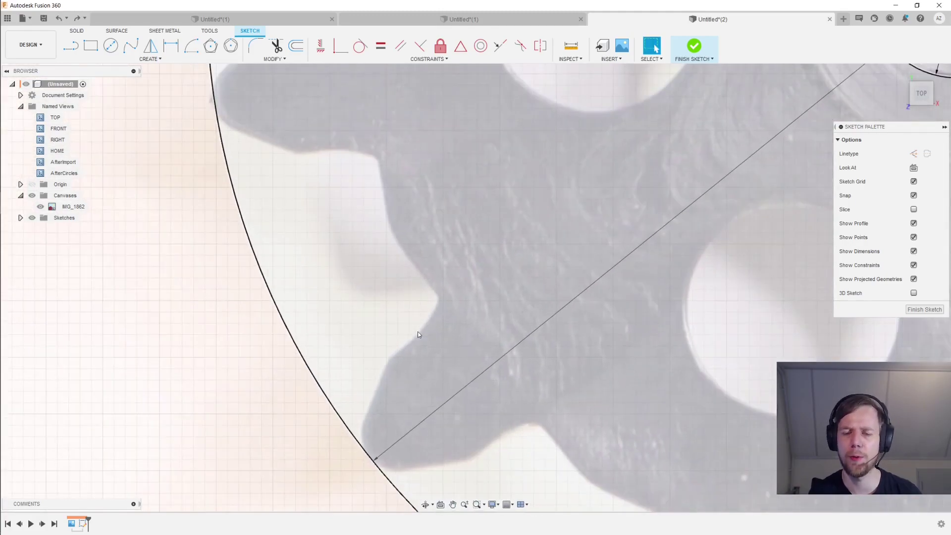
middle_drag(418, 331, 373, 337)
scroll(394, 308, down, 2)
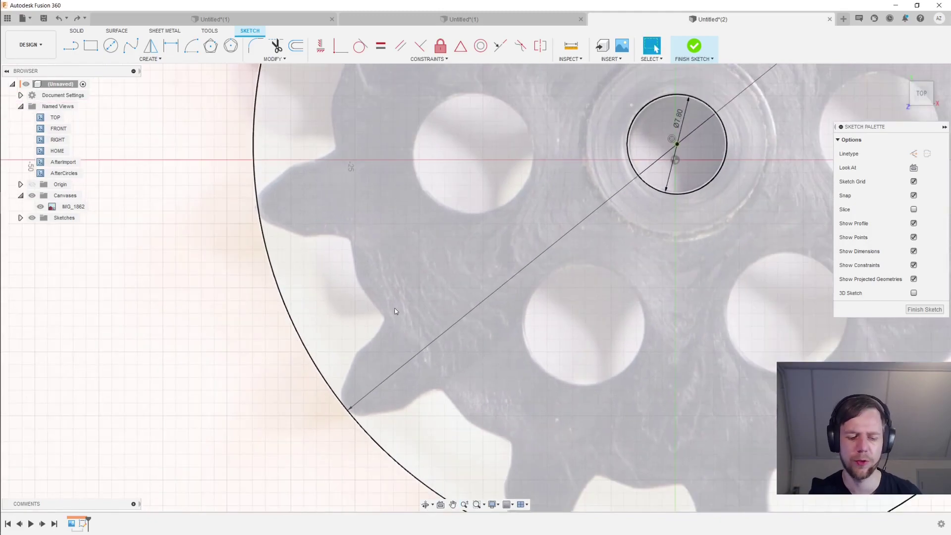
- Sketch a line from the circles' centre to the outer circle at the middle of the lower-left tooth's tip
key(l)
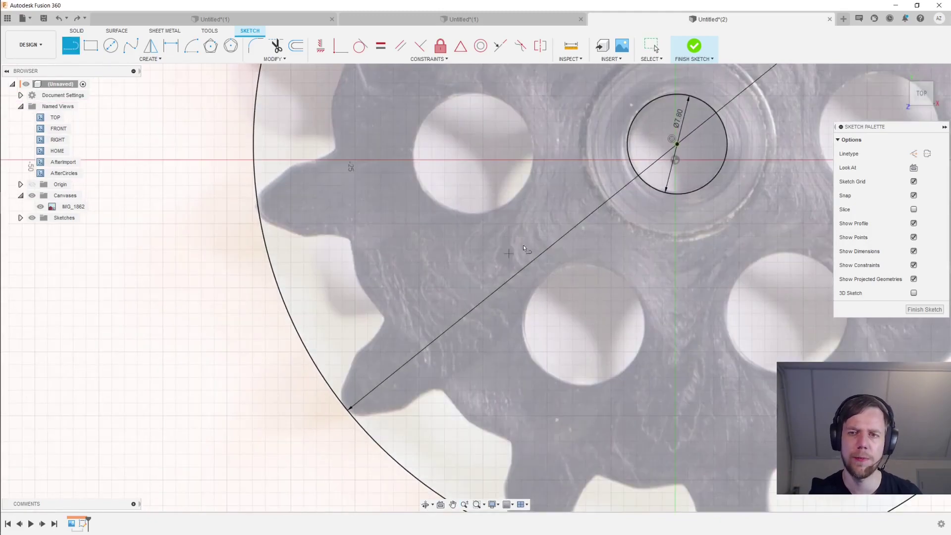
click(678, 145)
middle_drag(423, 313, 437, 282)
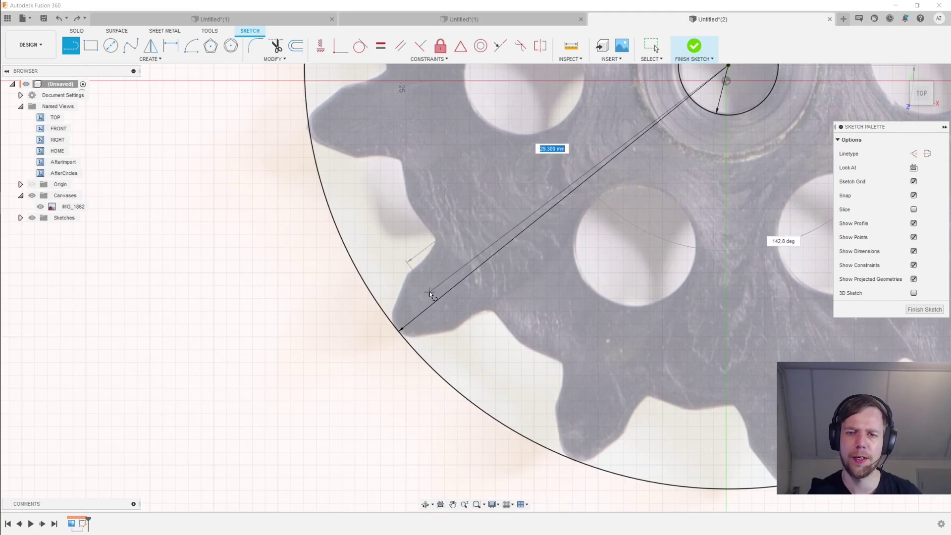
scroll(409, 315, up, 6)
scroll(385, 350, up, 3)
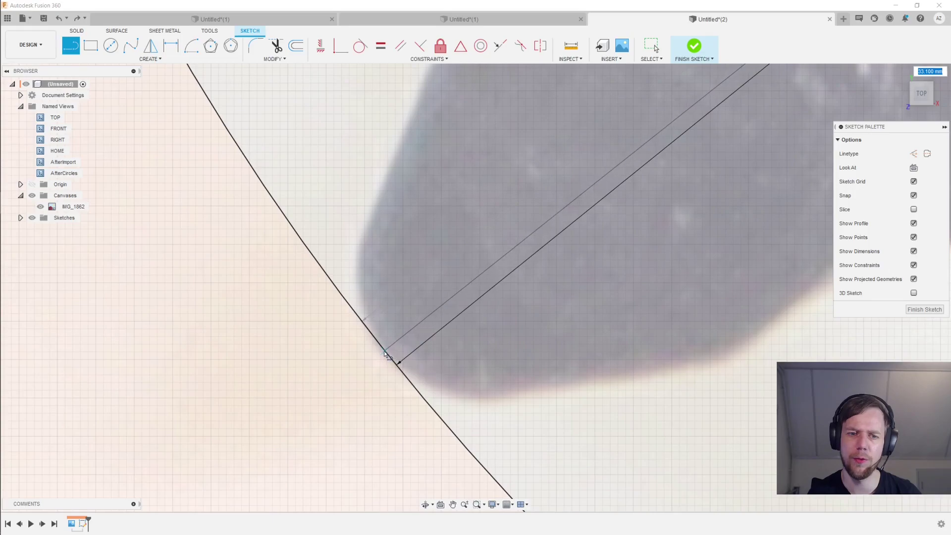
click(391, 358)
- Sketch two more lines from the centre to the outer circle, through the gaps on both sides of the lower-left tooth
scroll(392, 357, down, 5)
scroll(450, 355, down, 3)
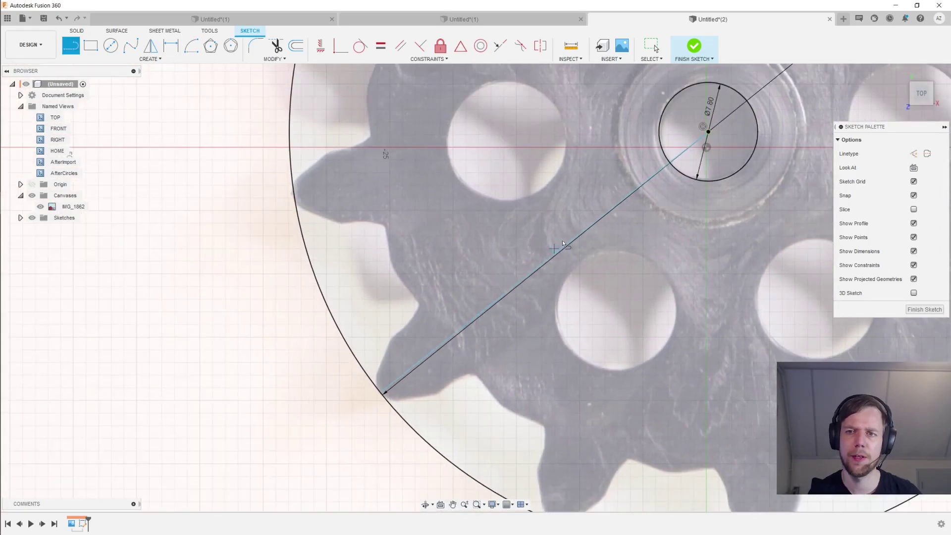
click(709, 133)
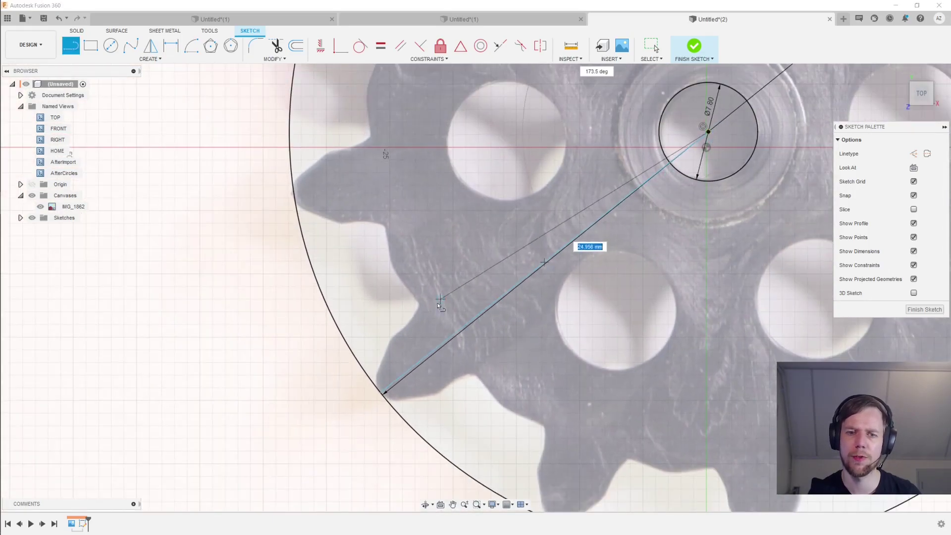
double_click(341, 333)
click(709, 133)
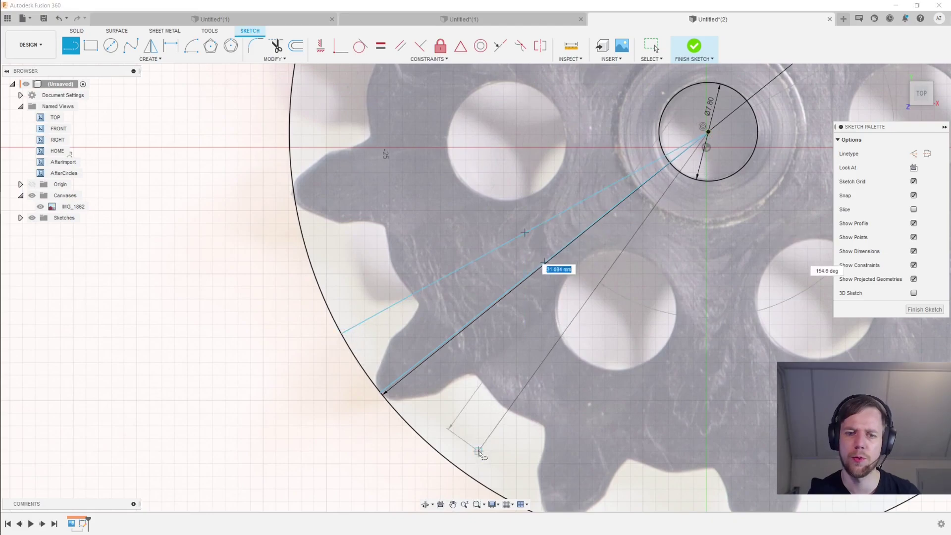
double_click(449, 462)
key(Escape)
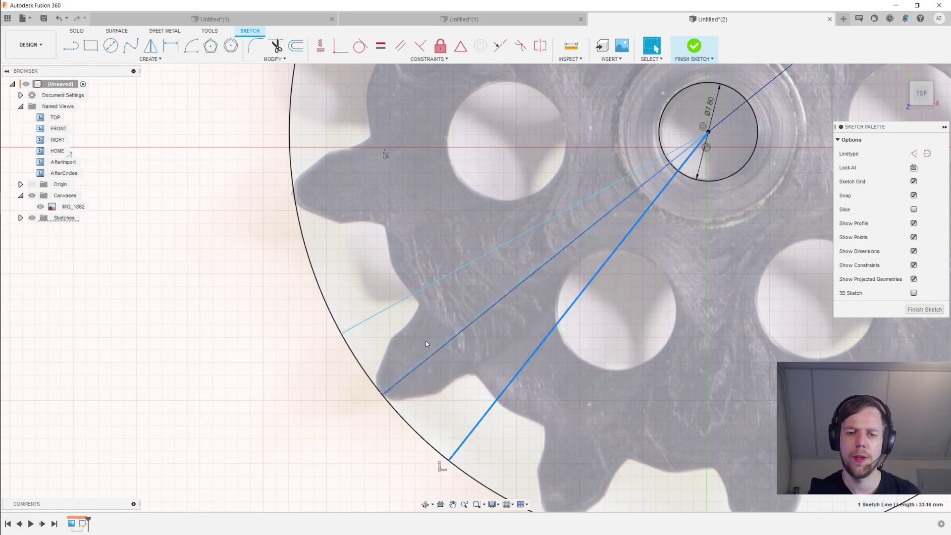
- Make the two gap lines symmetric about the line through the tooth's tip
ctrl+click(439, 287)
ctrl+click(512, 290)
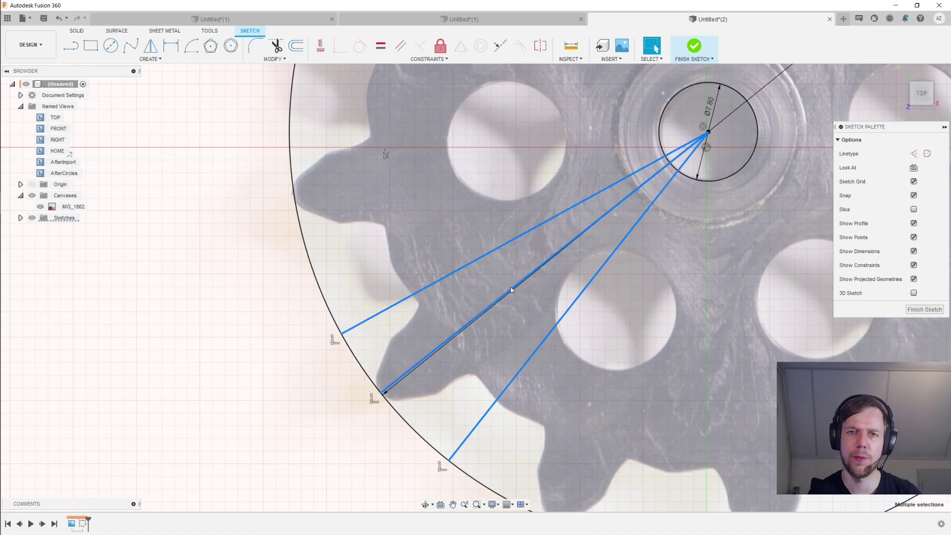
click(539, 49)
key(Escape)
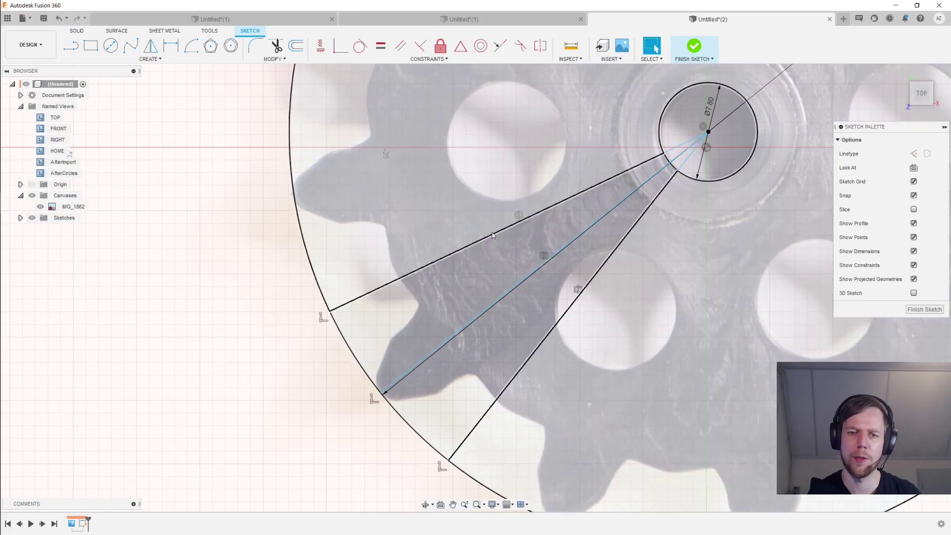
- Dimension the angle between the two gap lines as 360/12 degrees
click(492, 233)
key(d)
click(563, 317)
click(495, 233)
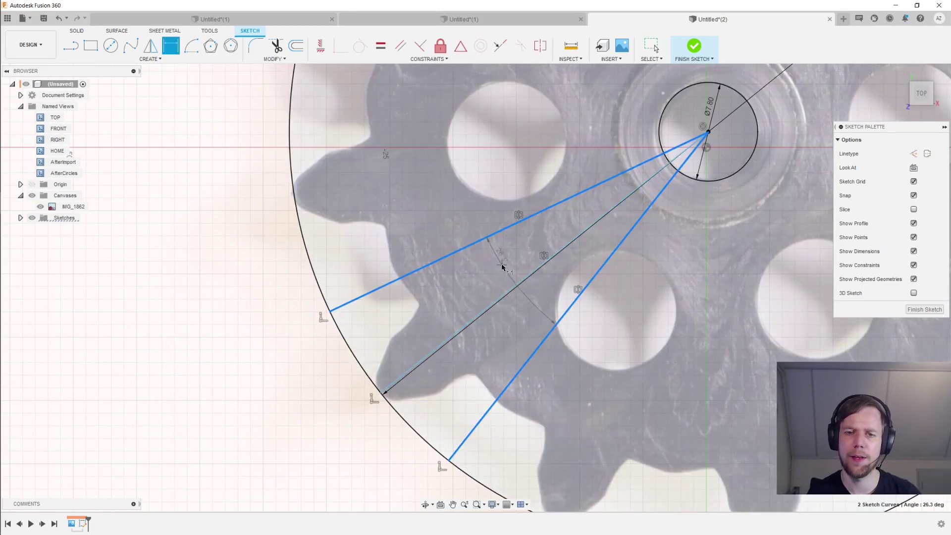
click(500, 264)
text(360/)
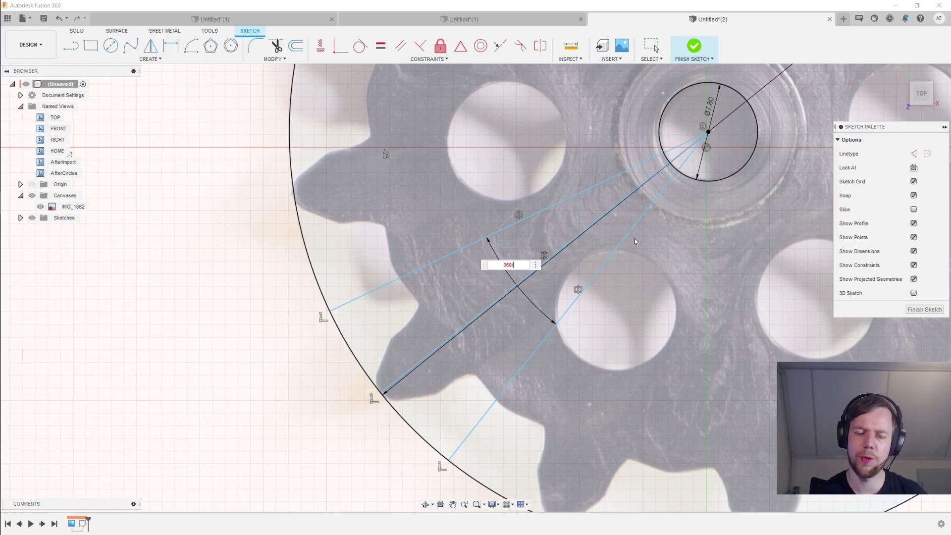
text(12)
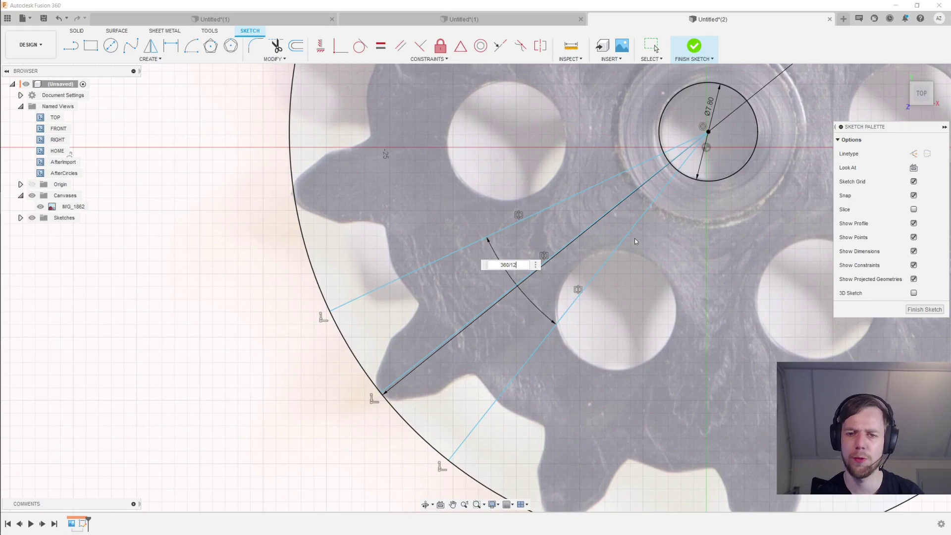
key(Return)
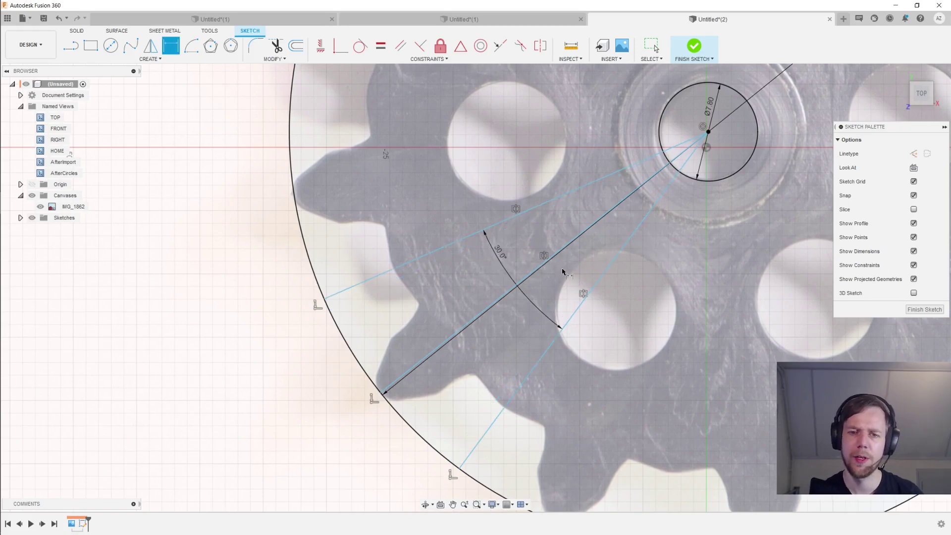
- Start a fit point spline at the tooth's tip, where its centre line meets the outer circle
scroll(548, 276, down, 2)
middle_drag(549, 276, 519, 303)
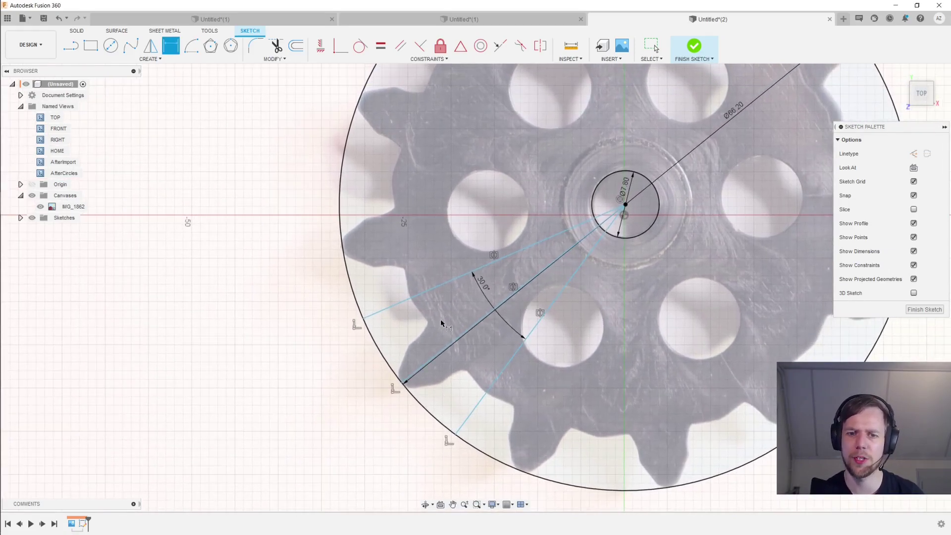
middle_drag(441, 322, 465, 268)
scroll(431, 292, up, 3)
key(Escape)
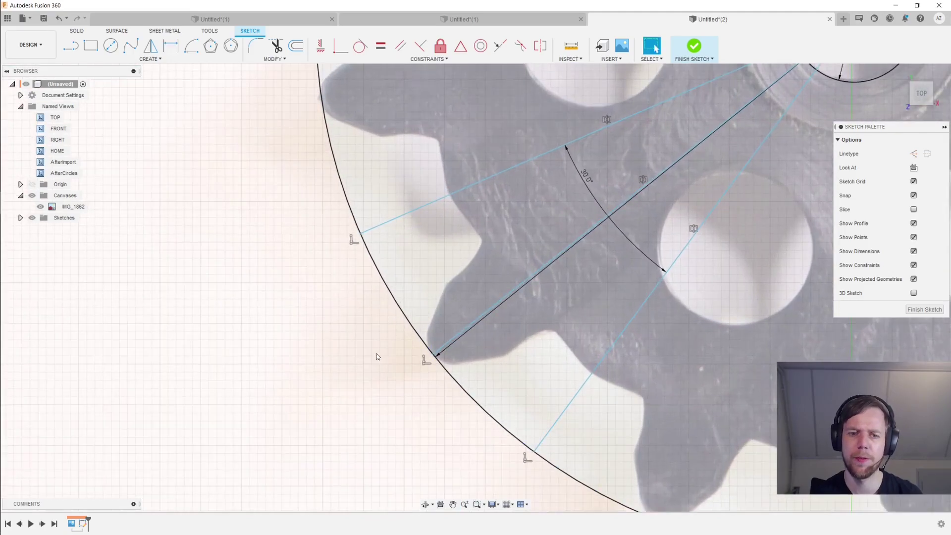
click(157, 63)
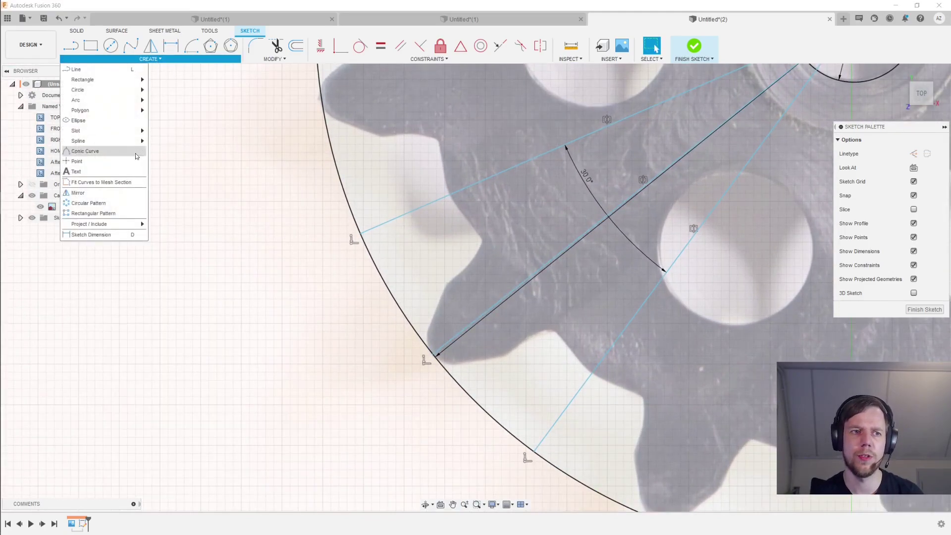
mouse_move(127, 142)
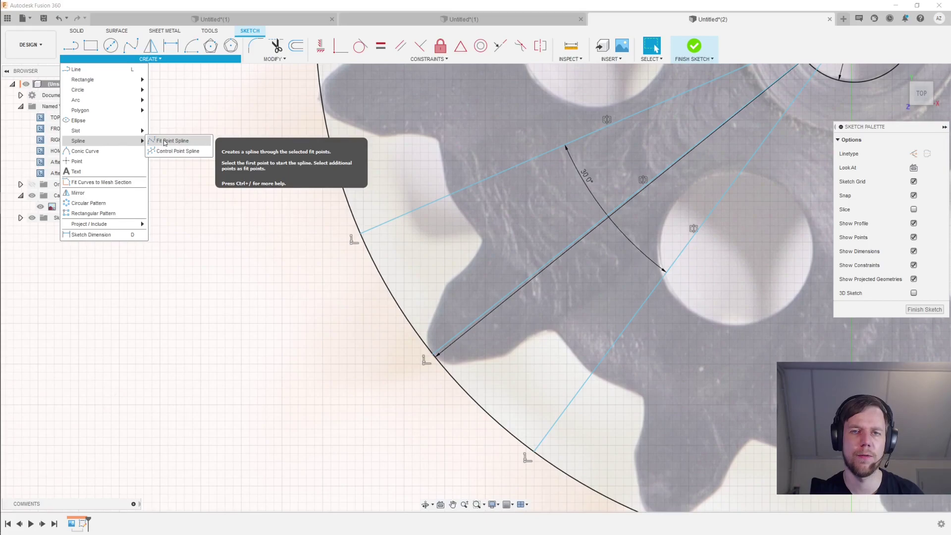
click(164, 140)
scroll(431, 347, up, 4)
scroll(423, 317, up, 3)
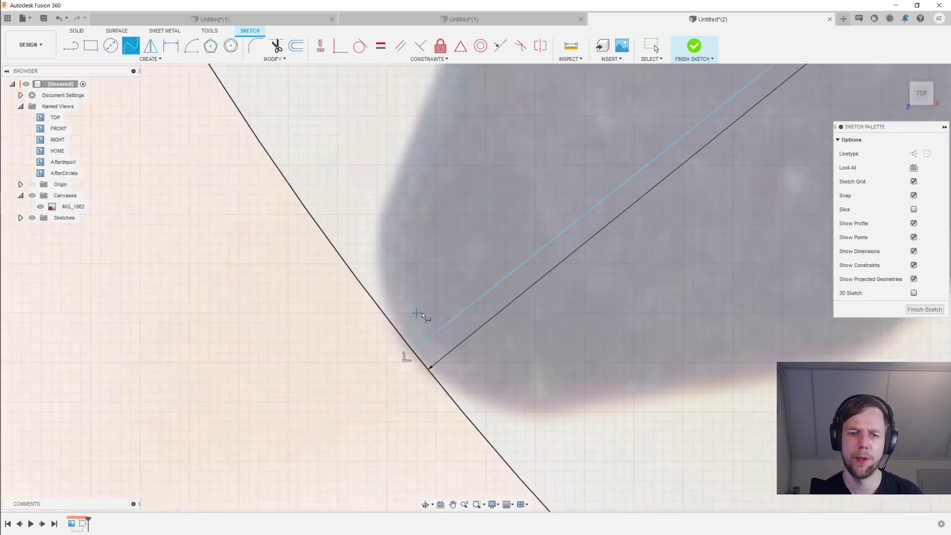
click(419, 350)
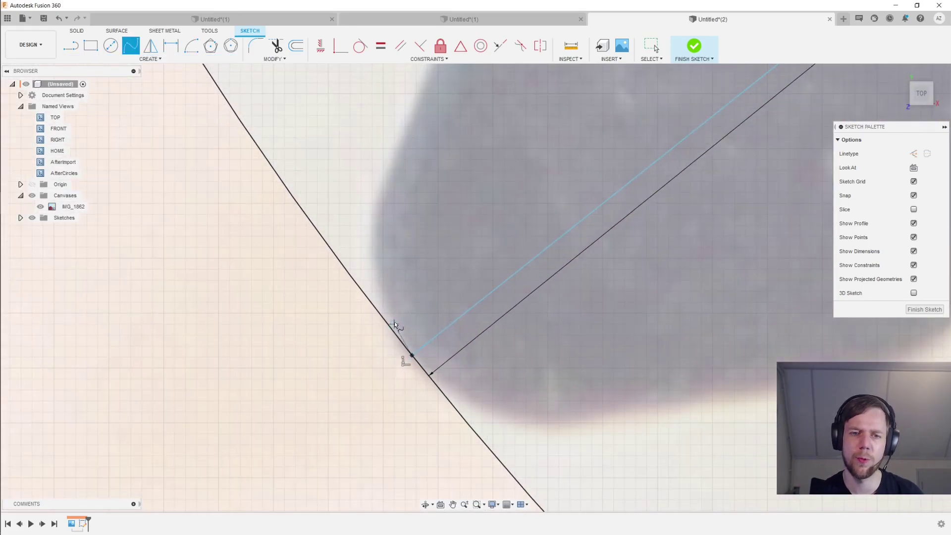
- Place spline fit points from the tooth's tip along its upper flank and past the bend towards the gap, following the gear's edge in the canvas
mouse_move(395, 322)
middle_down()
mouse_move(375, 334)
mouse_move(364, 365)
middle_up()
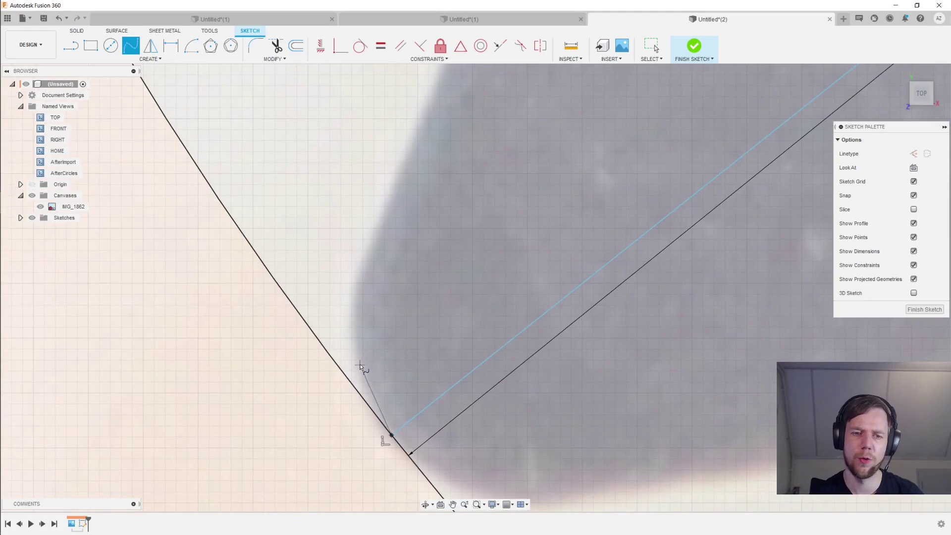
click(359, 357)
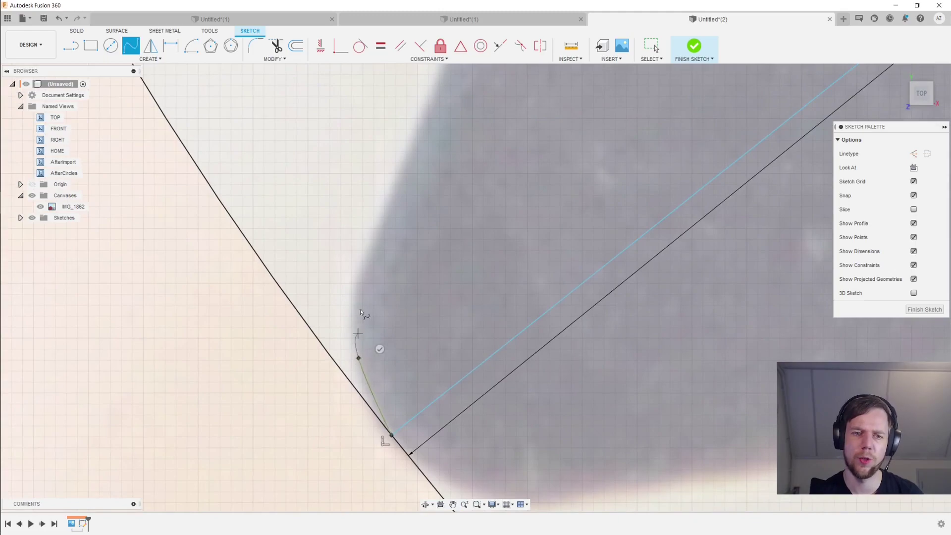
click(359, 277)
click(412, 153)
middle_drag(457, 137, 384, 266)
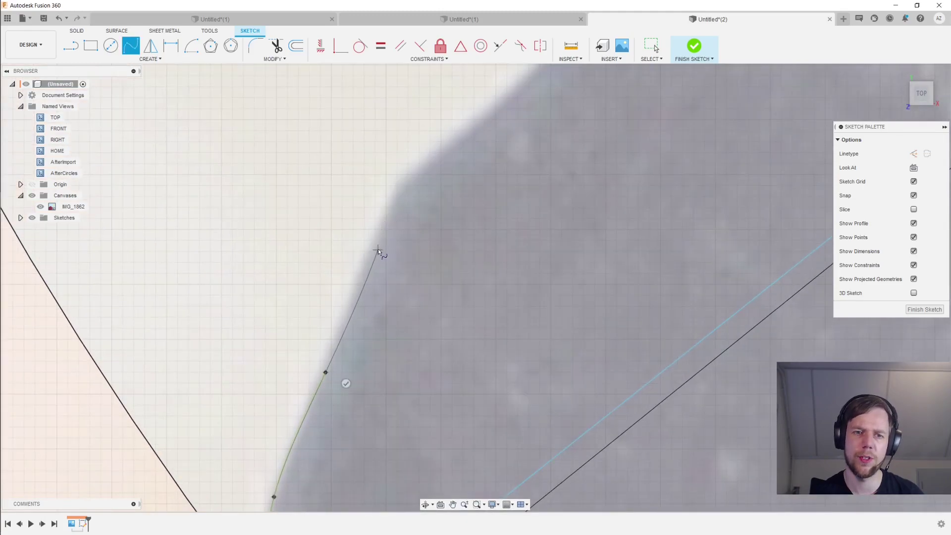
click(378, 249)
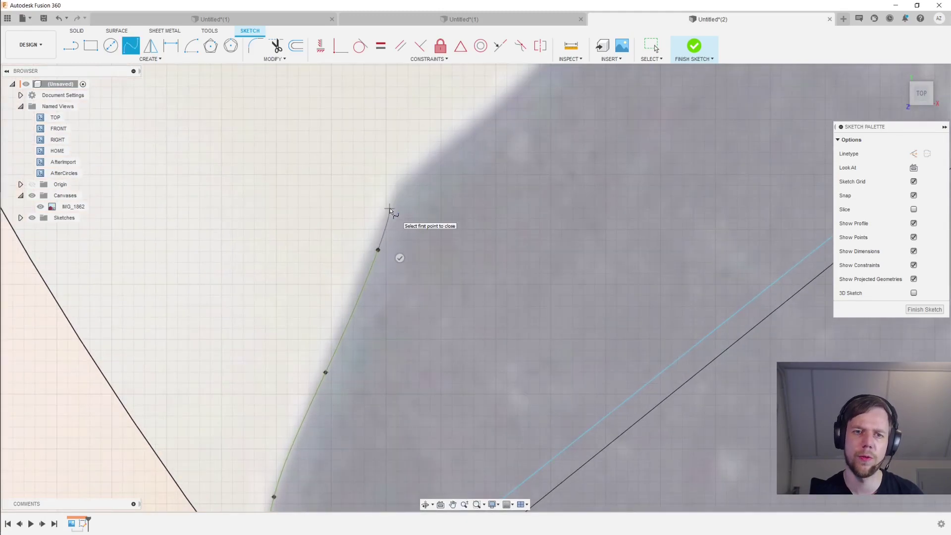
click(390, 208)
click(476, 123)
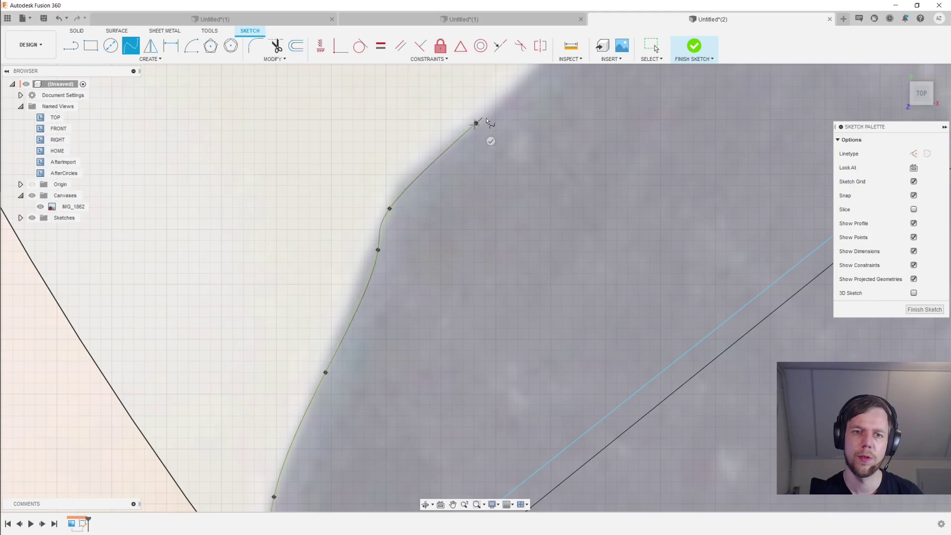
- Continue the spline around the root of the gap and finish it where the tooth outline meets the upper gap line
mouse_move(477, 124)
middle_down()
mouse_move(383, 295)
mouse_move(401, 391)
middle_up()
click(461, 289)
click(459, 215)
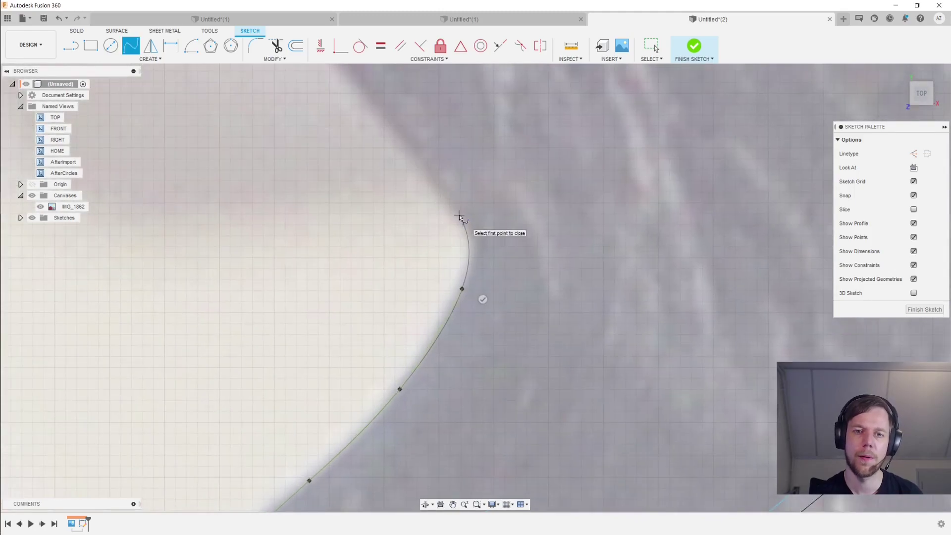
click(384, 122)
middle_drag(384, 122, 488, 337)
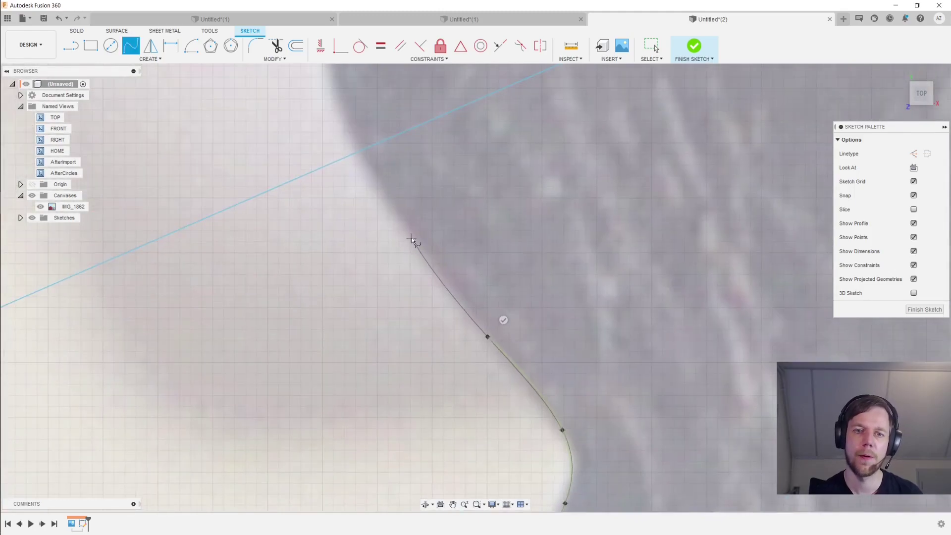
click(361, 149)
scroll(377, 190, down, 2)
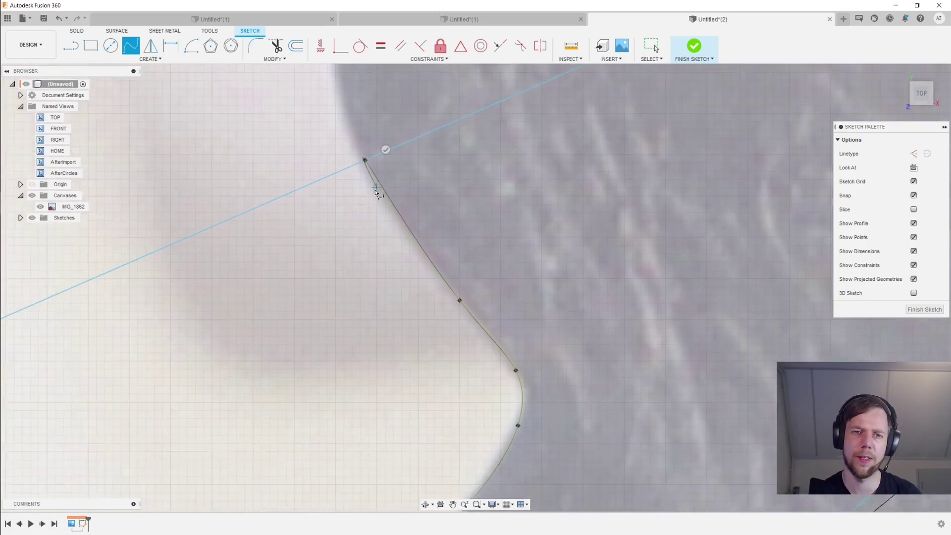
click(388, 153)
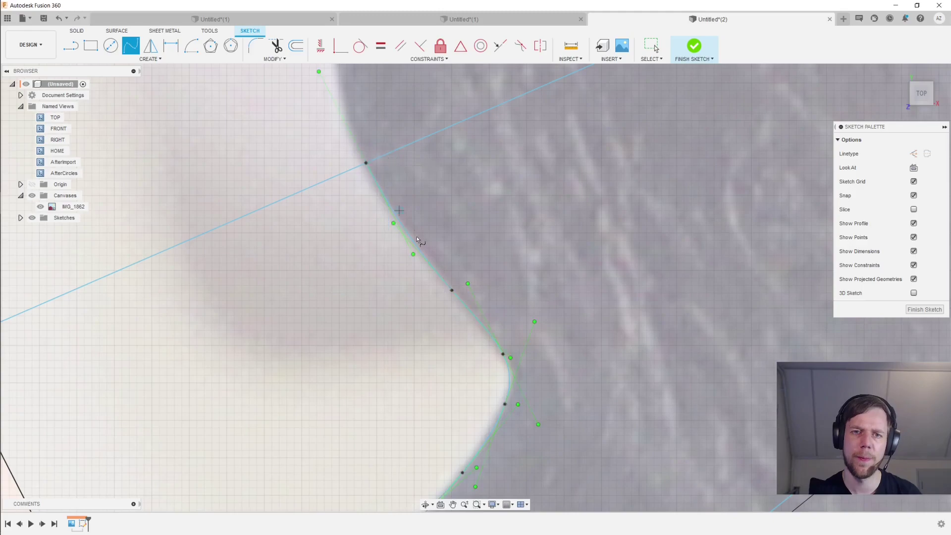
scroll(417, 236, down, 5)
key(Escape)
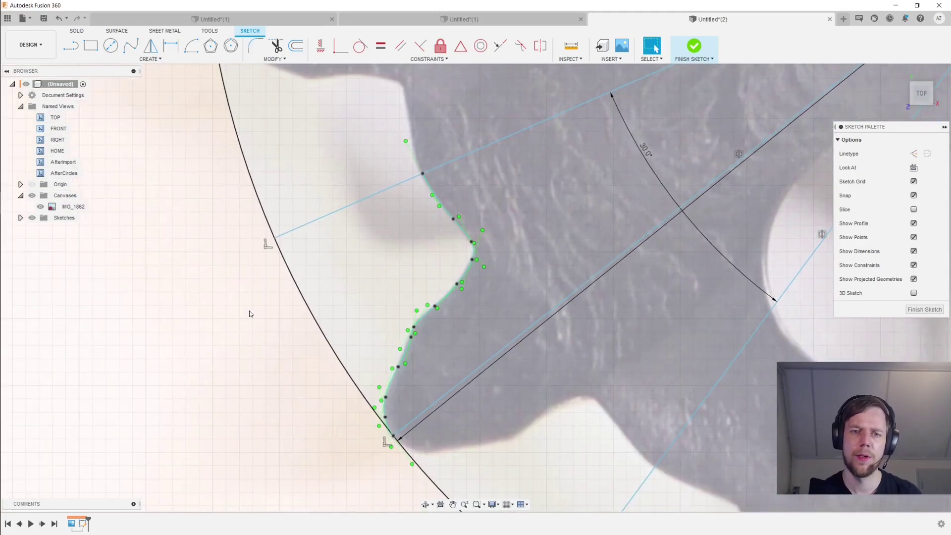
- Move the spline fit point just below the flank's bend outward so the curve runs smoothly along the tooth's edge
scroll(312, 371, up, 5)
scroll(544, 341, up, 5)
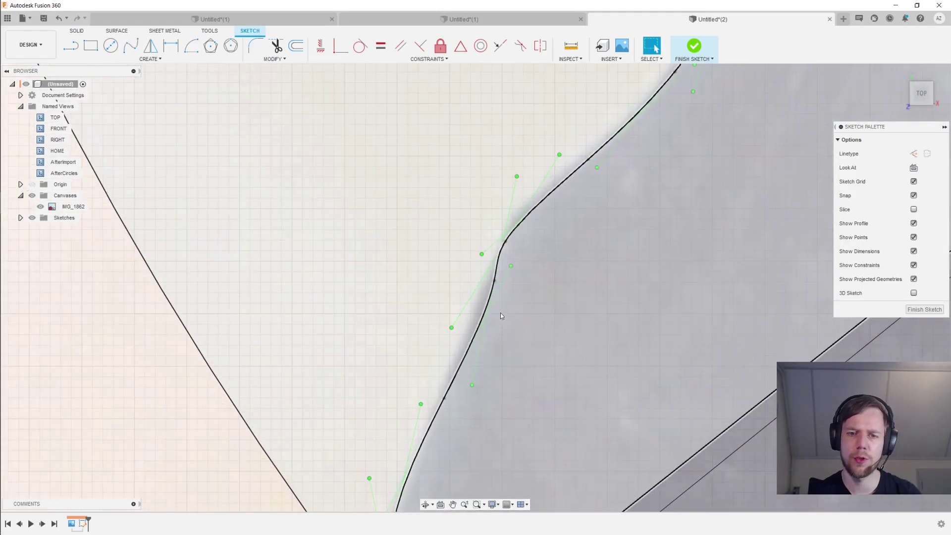
click(494, 278)
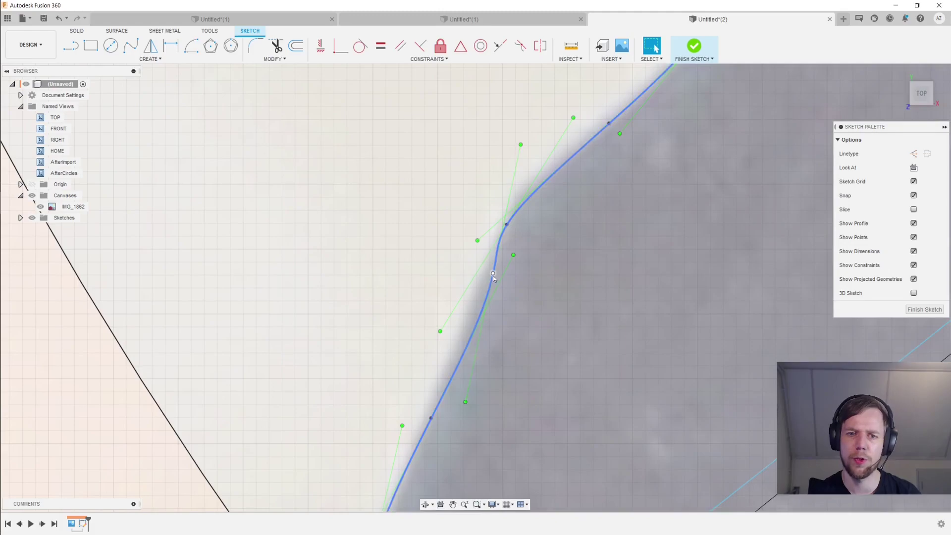
key(Escape)
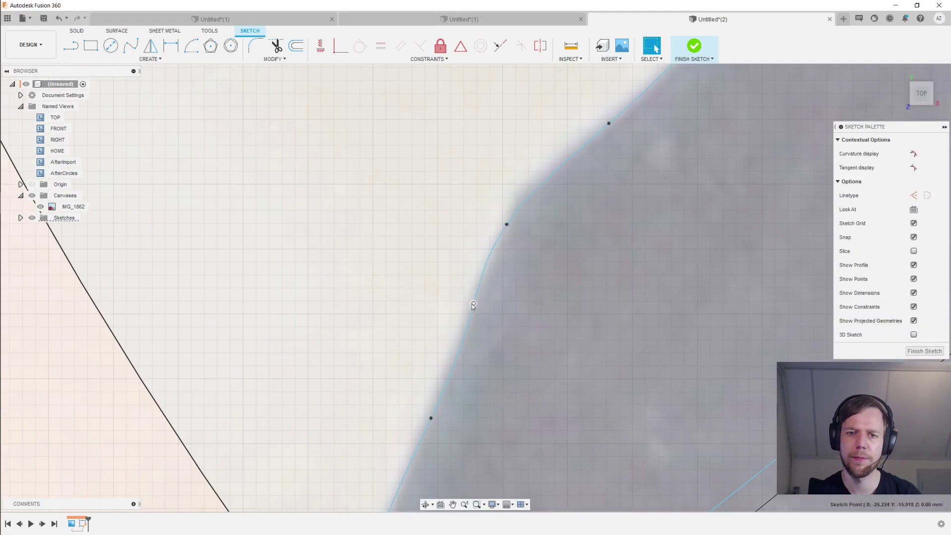
- Select the whole tooth spline with its fit points and lock it in place with a Fix constraint
scroll(396, 307, down, 10)
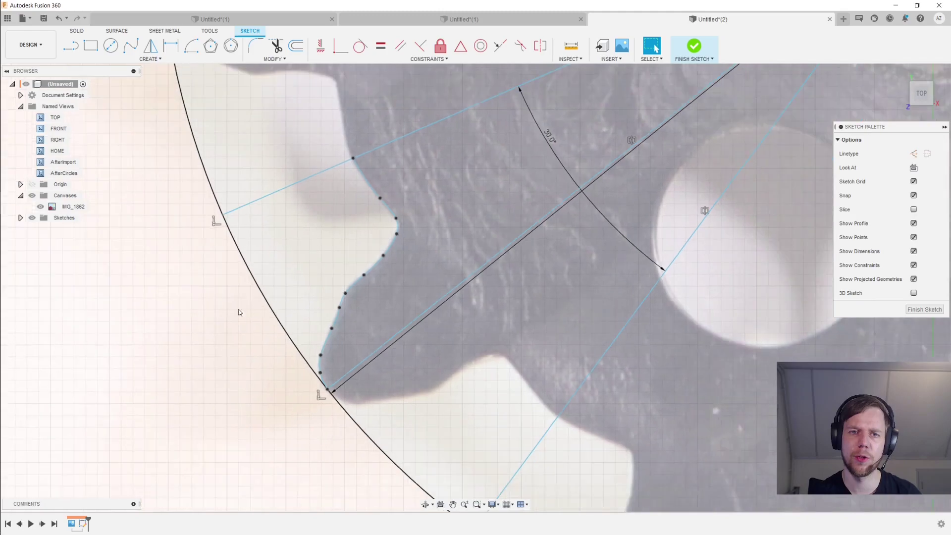
middle_drag(239, 312, 262, 343)
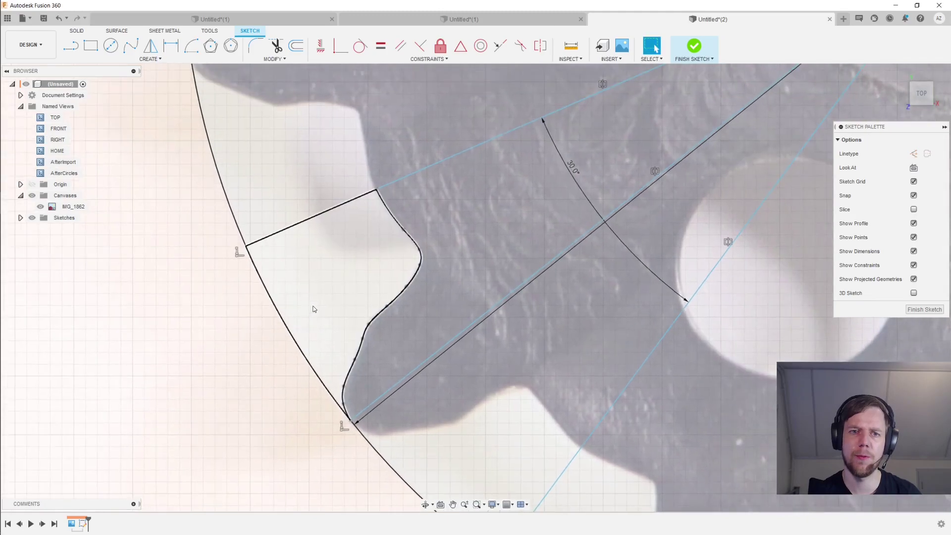
drag(297, 159, 448, 441)
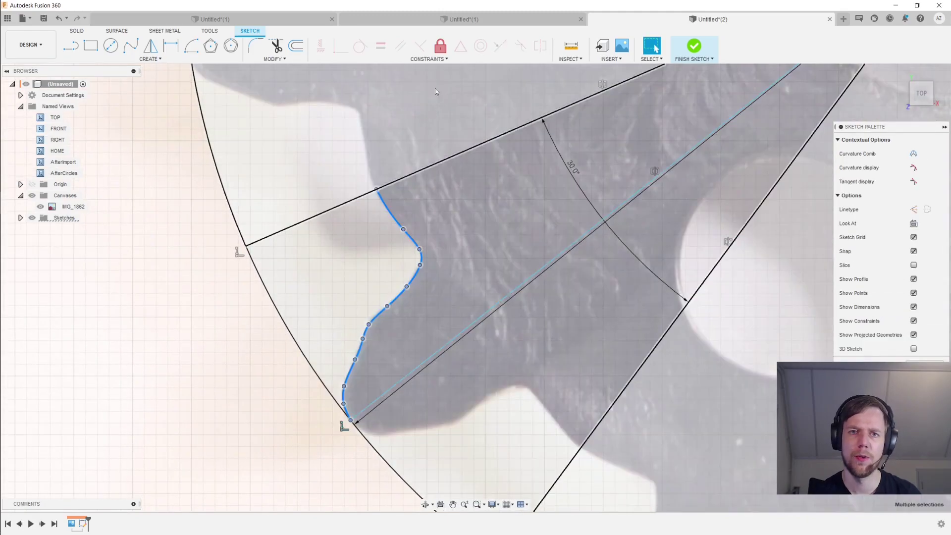
click(441, 45)
scroll(355, 304, down, 3)
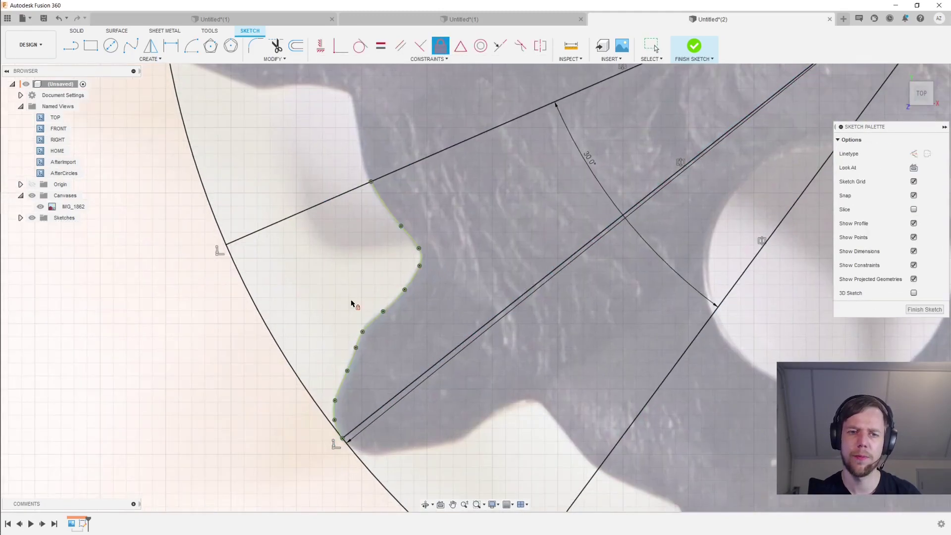
key(Escape)
- Mirror the tooth spline and its fit points about the centre line running through the tooth's tip
scroll(244, 276, up, 2)
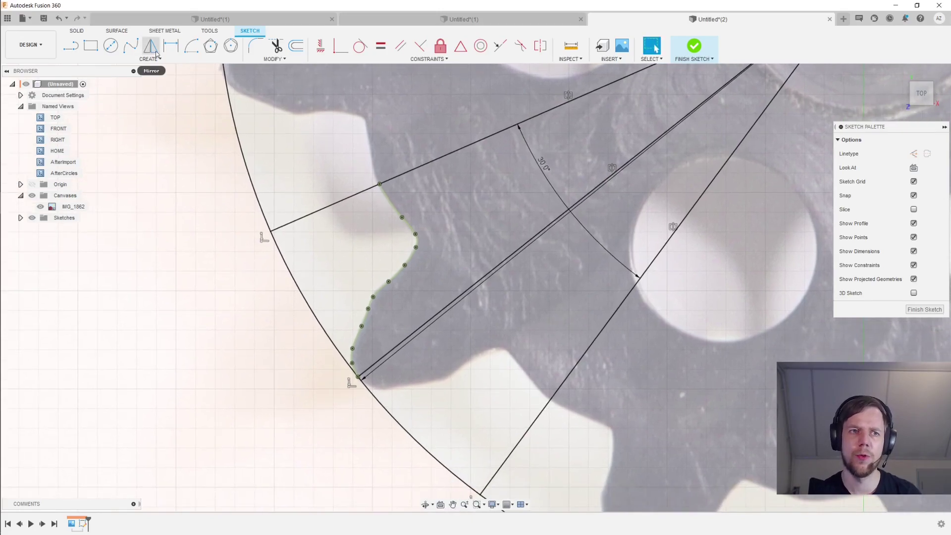
click(155, 61)
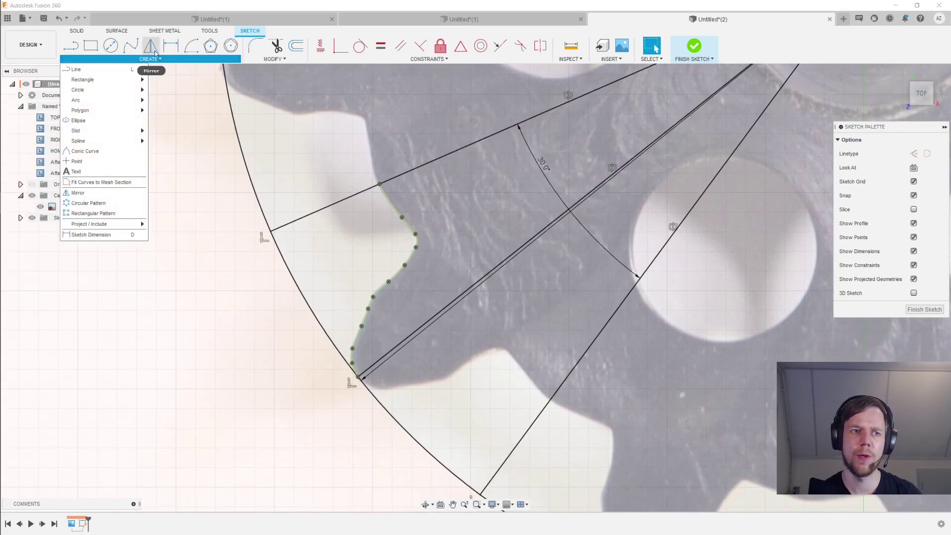
mouse_move(116, 147)
click(78, 193)
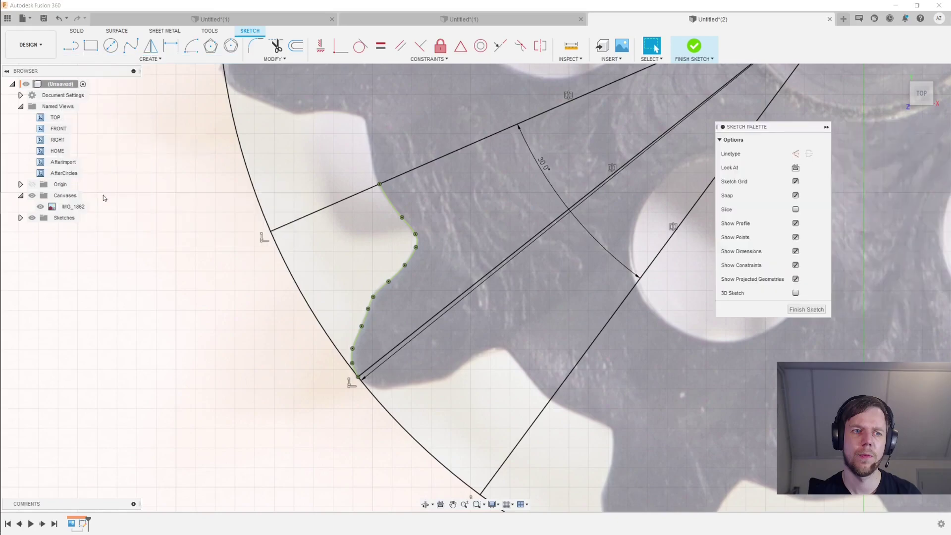
scroll(338, 221, down, 1)
drag(369, 266, 427, 385)
click(882, 155)
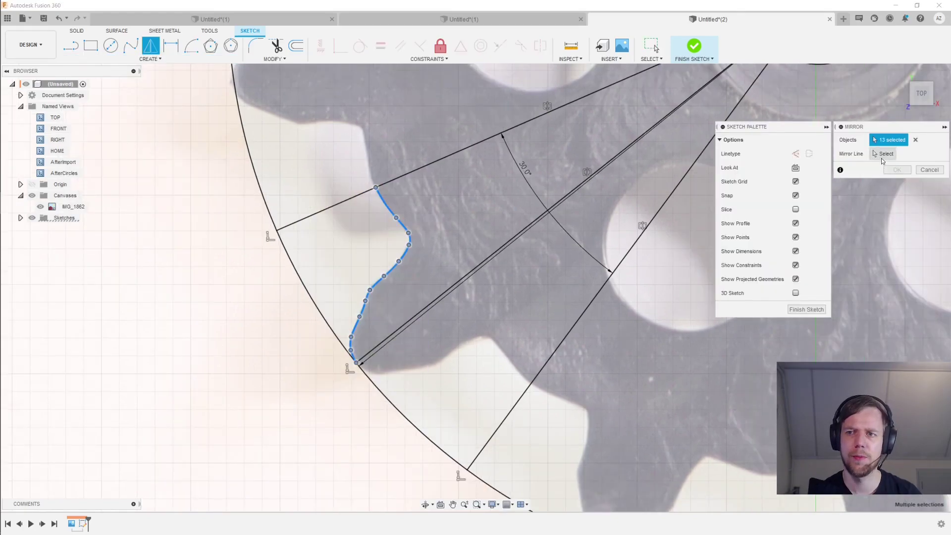
click(488, 260)
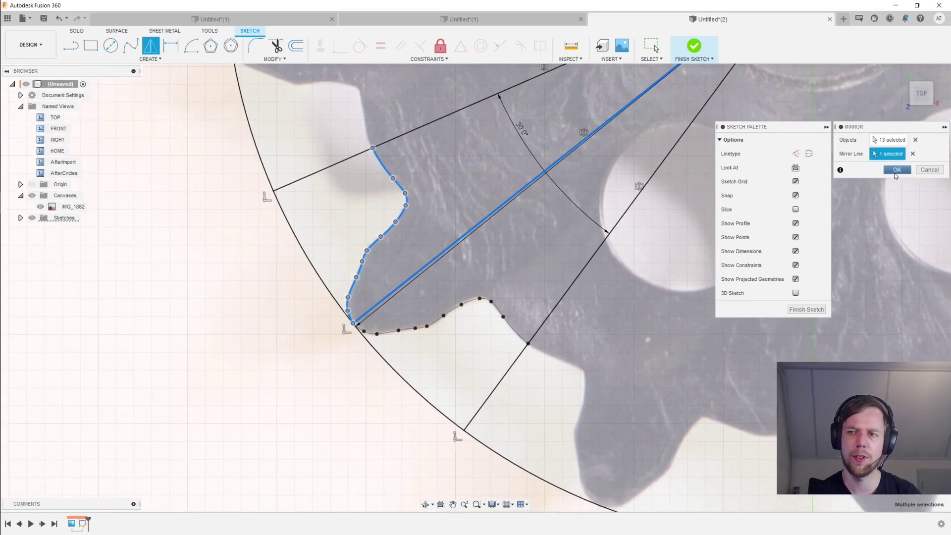
click(897, 169)
- Pattern both halves of the tooth outline in a full circle about the gear's centre point with a quantity of 12
scroll(426, 225, down, 4)
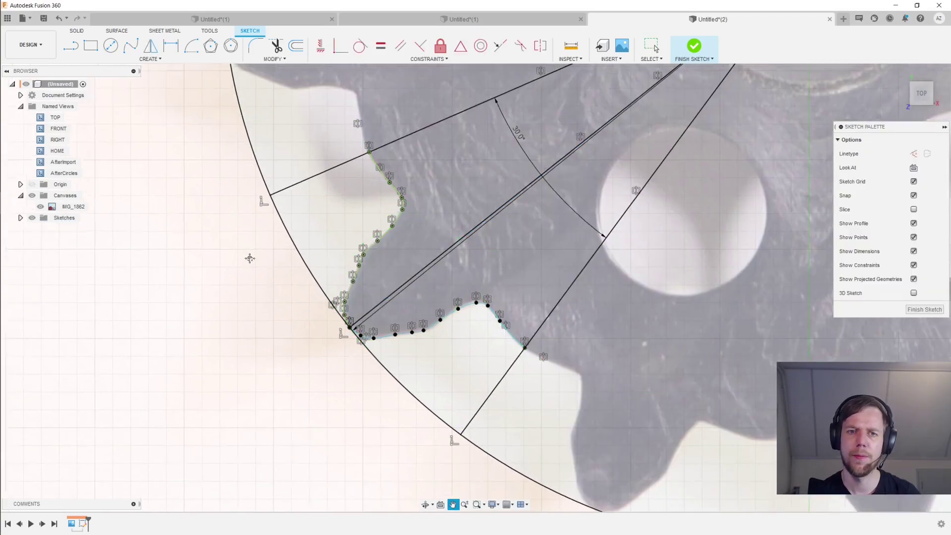
scroll(225, 287, up, 3)
middle_drag(225, 286, 207, 251)
drag(230, 148, 464, 378)
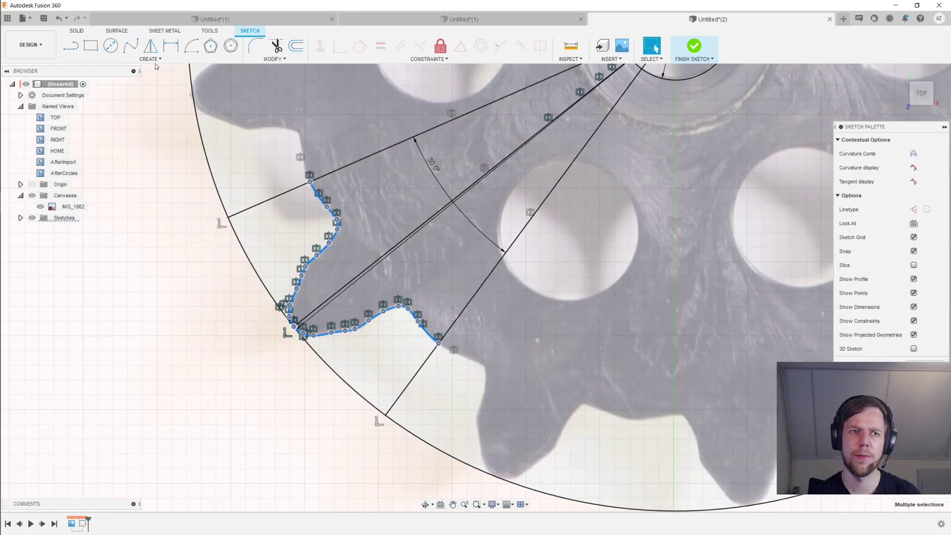
click(151, 59)
click(128, 205)
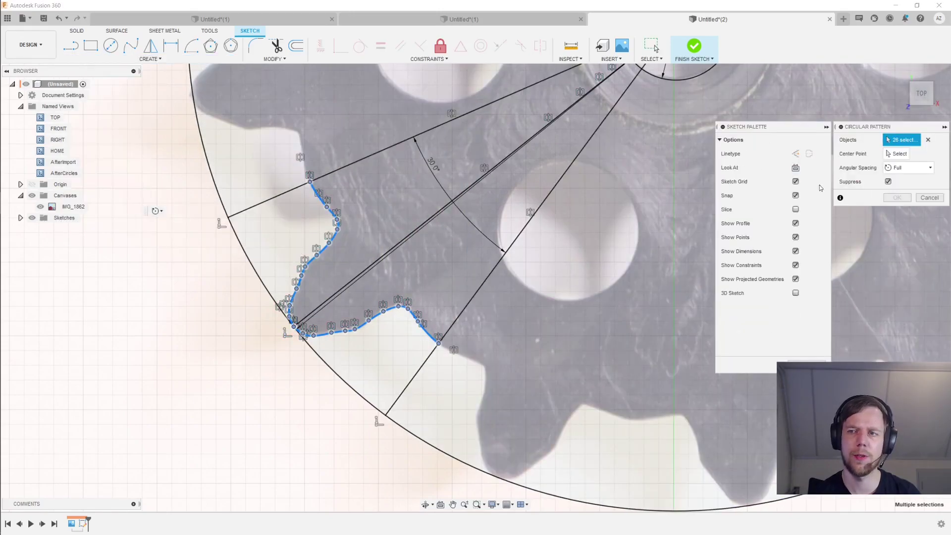
middle_drag(646, 122, 571, 185)
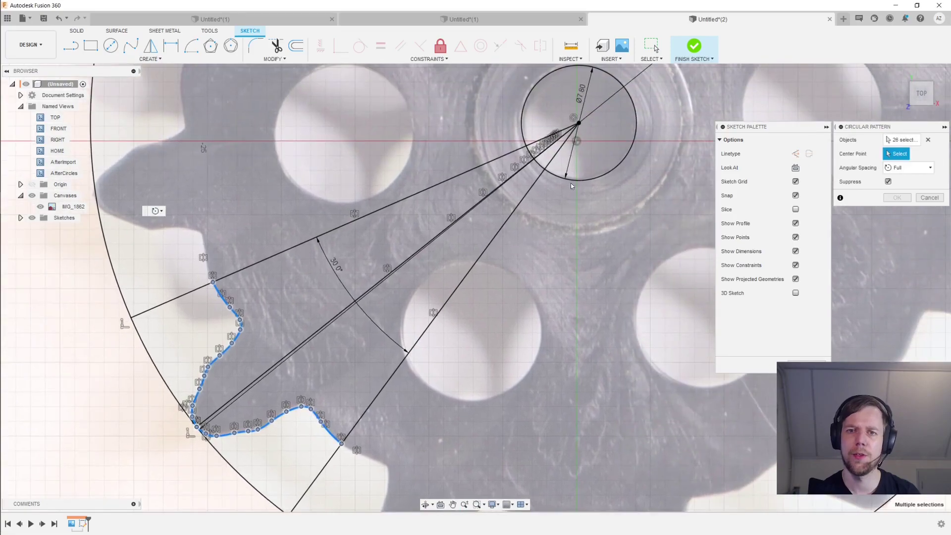
click(581, 122)
scroll(581, 124, down, 3)
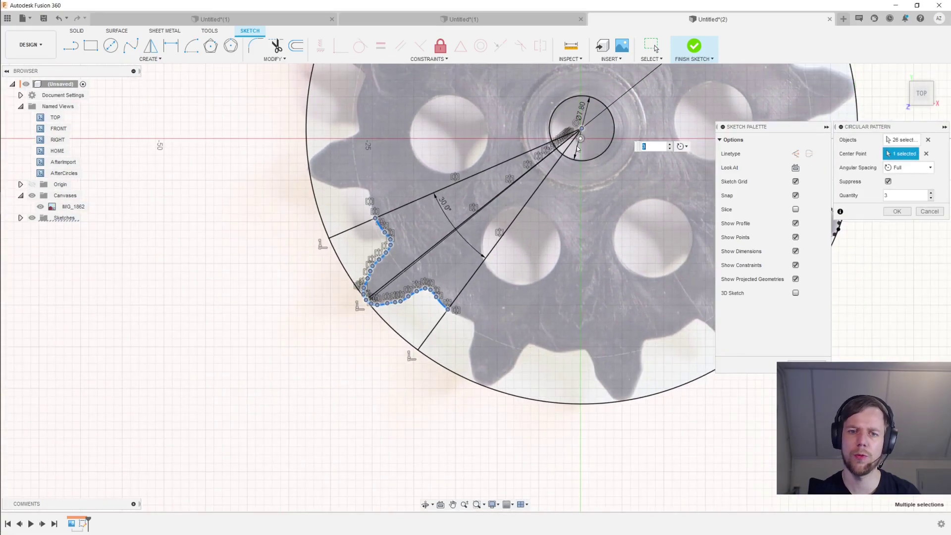
middle_drag(577, 145, 515, 212)
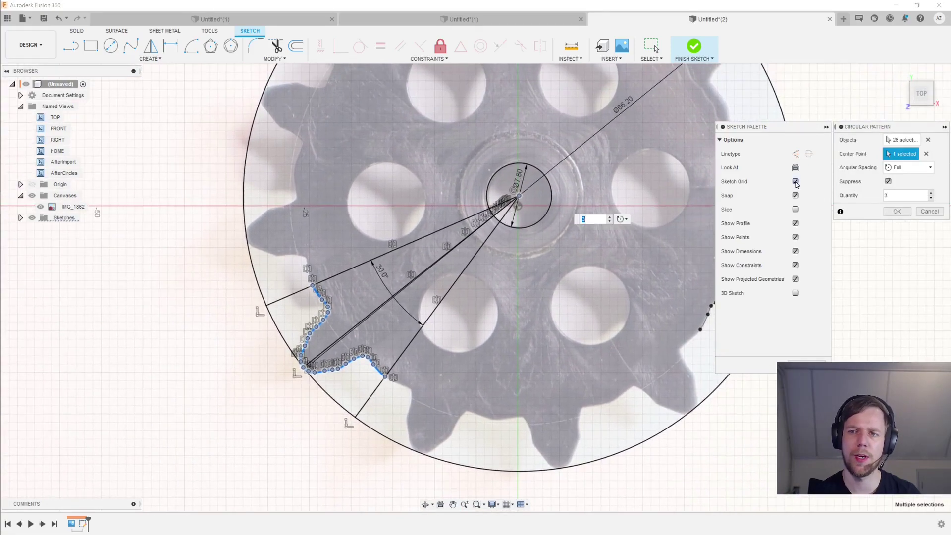
text(12)
click(896, 212)
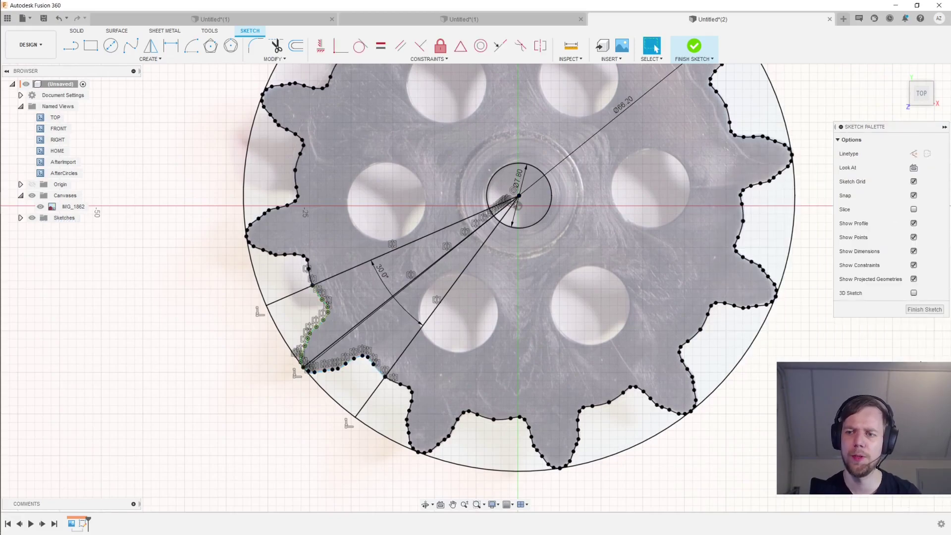
- Finish the sketch and extrude the gear profile, including both halves of the tooth segment but not the centre hole, 6 mm as a new body
click(925, 310)
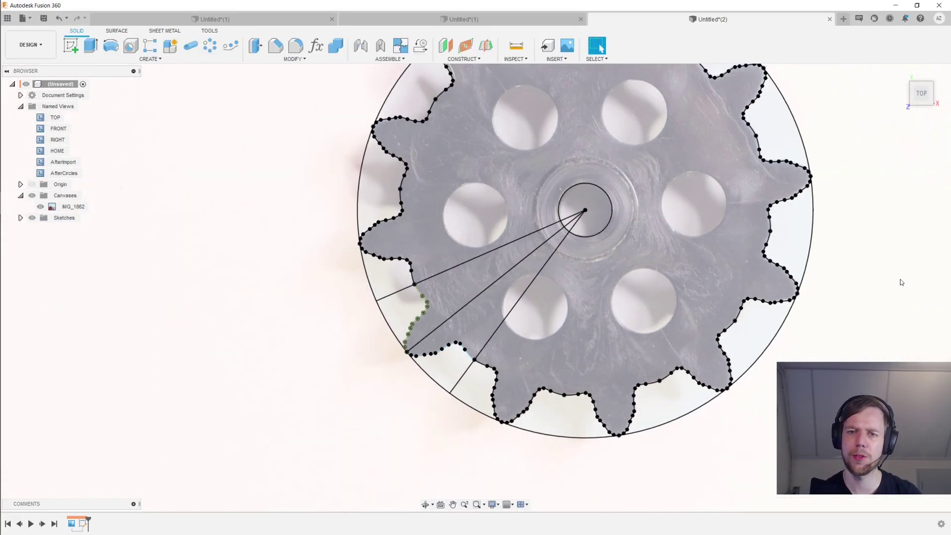
key(e)
click(582, 192)
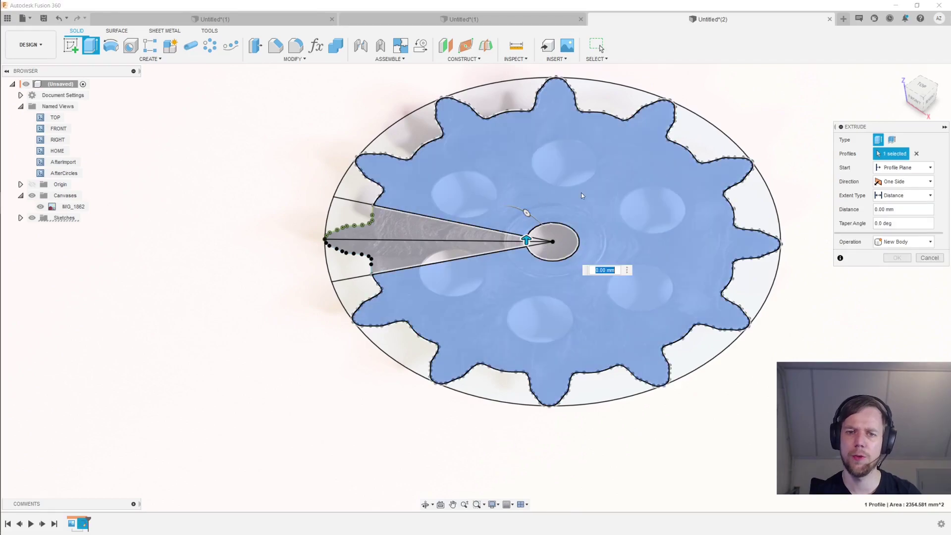
click(439, 223)
click(406, 253)
text(4)
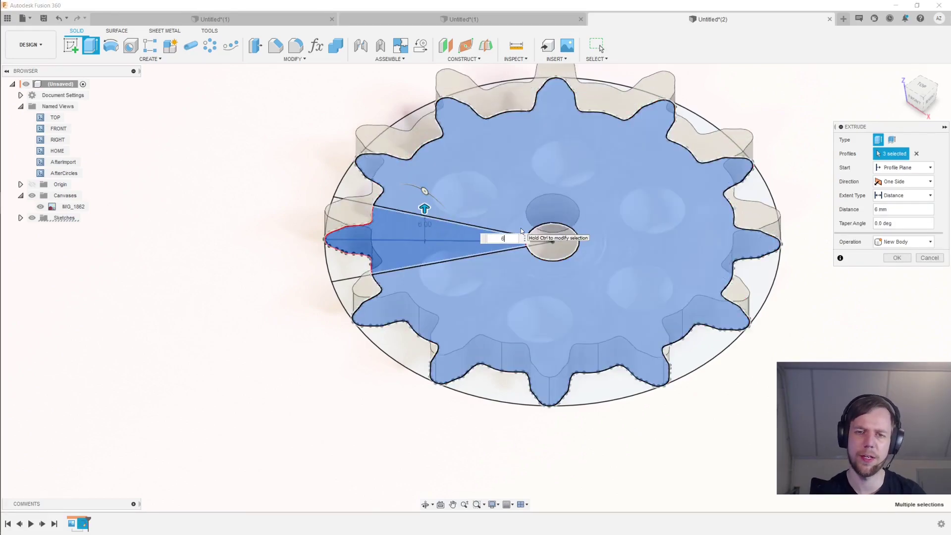
key(Return)
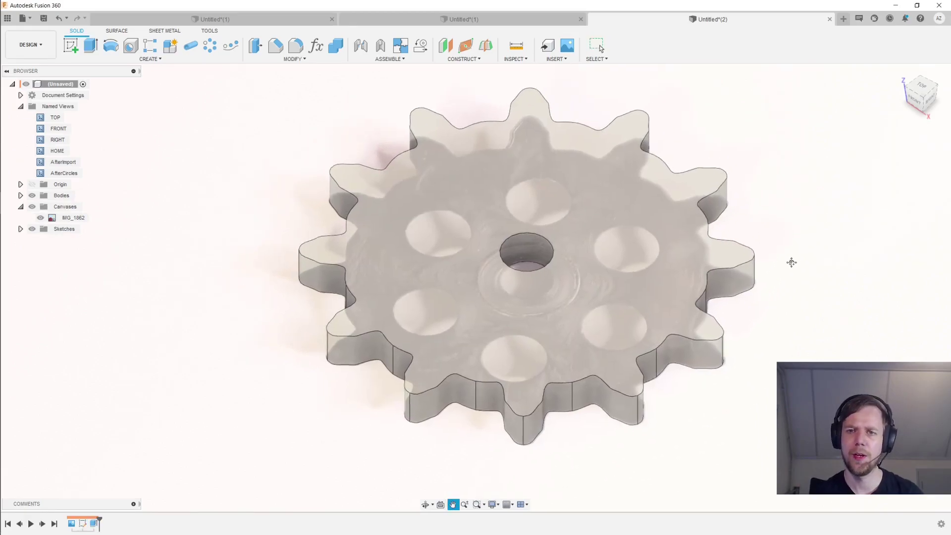
middle_drag(790, 261, 664, 228)
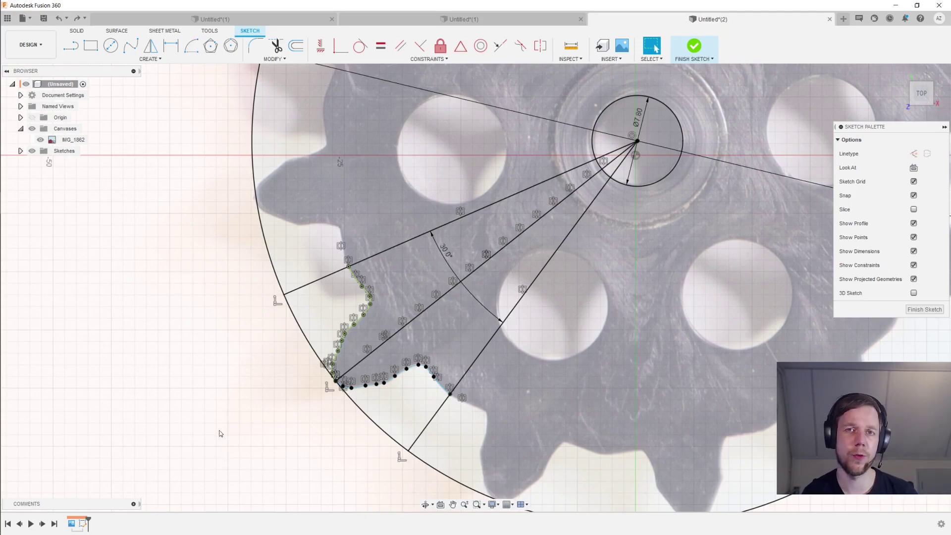
mouse_move(220, 433)
middle_down()
mouse_move(237, 404)
mouse_move(250, 407)
mouse_move(224, 420)
middle_up()
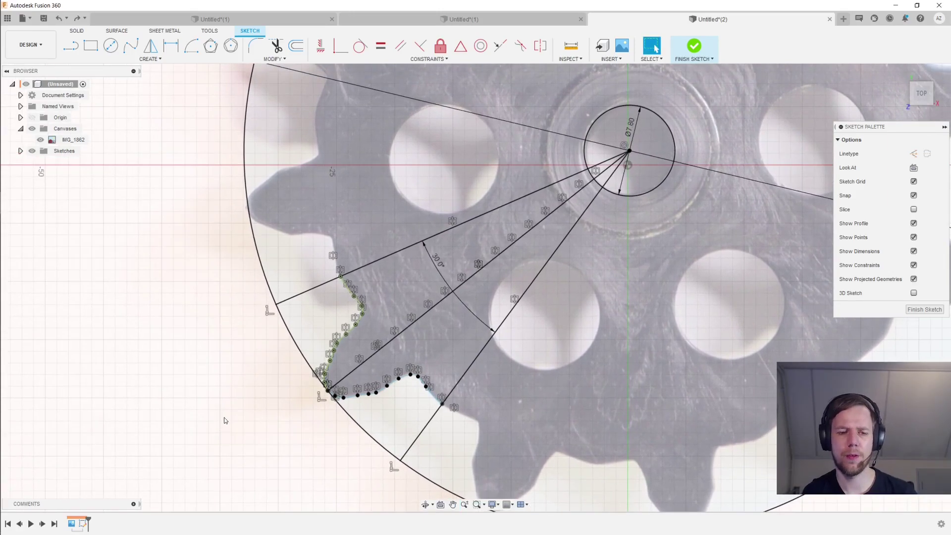
- Convert the large outer circle around the gear's tooth tips into construction geometry
click(264, 281)
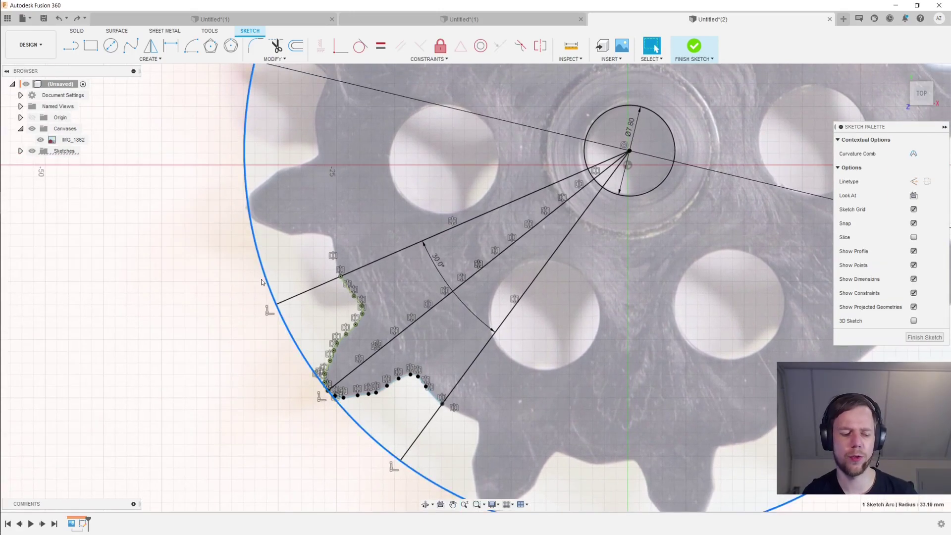
key(x)
click(212, 344)
middle_drag(213, 344, 201, 358)
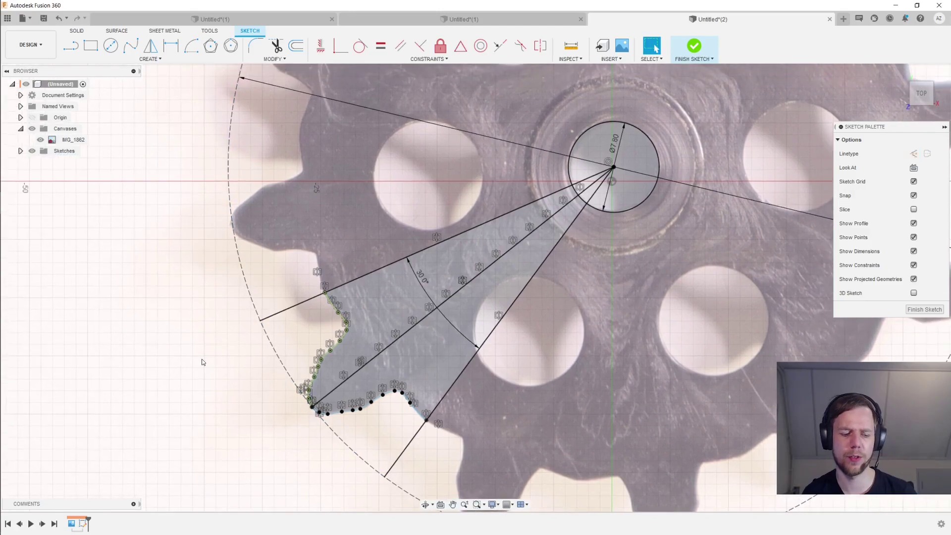
- Draw two construction lines joining both ends of the tooth outline at a shared point just beyond the gear's centre
key(l)
scroll(319, 274, up, 5)
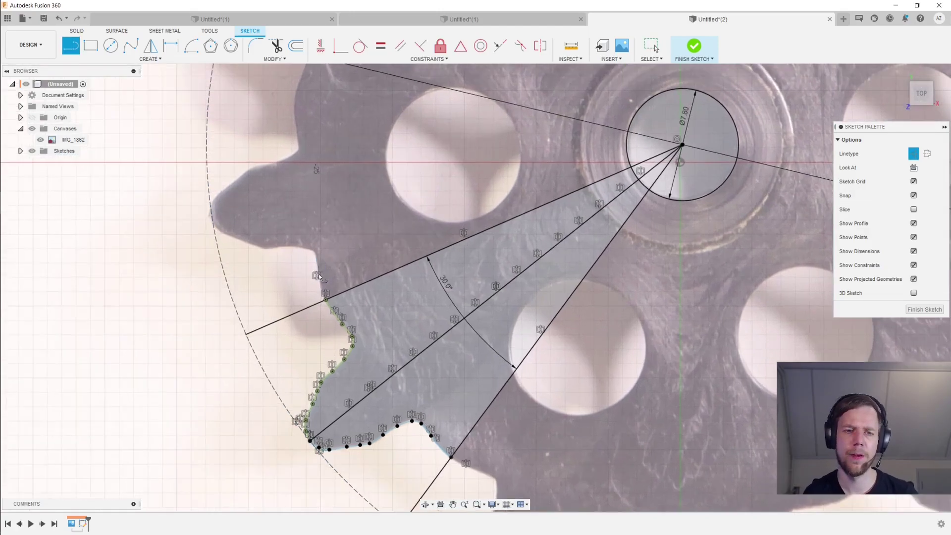
scroll(322, 317, down, 4)
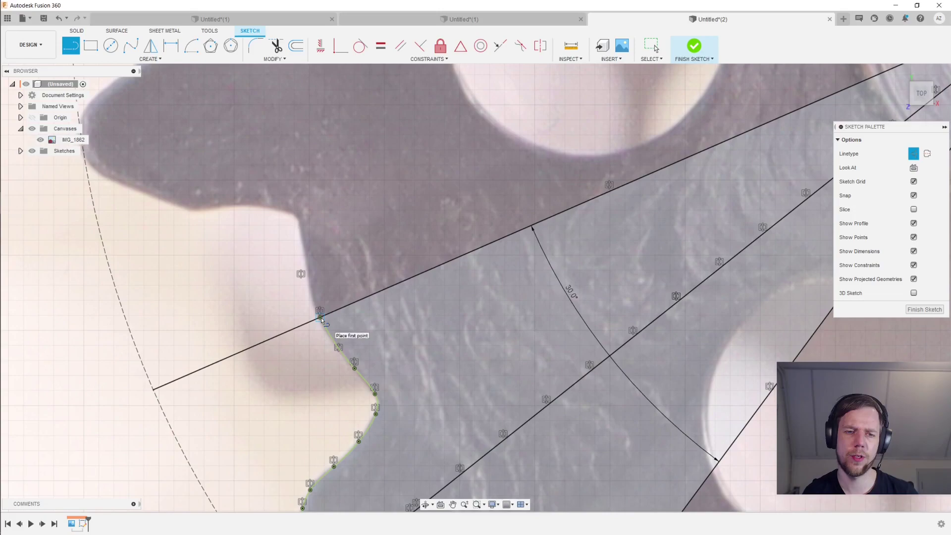
scroll(321, 317, down, 2)
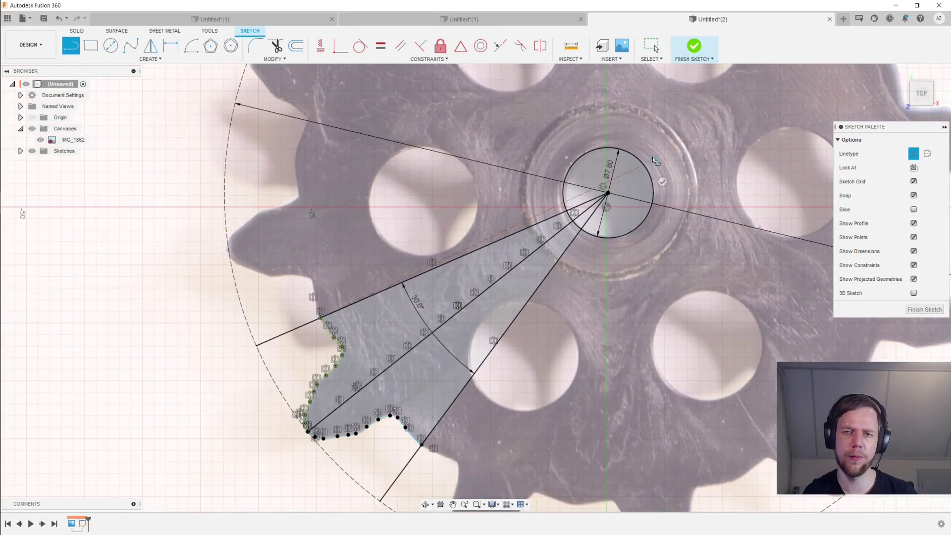
middle_drag(472, 438, 491, 348)
scroll(491, 348, up, 1)
scroll(471, 350, up, 4)
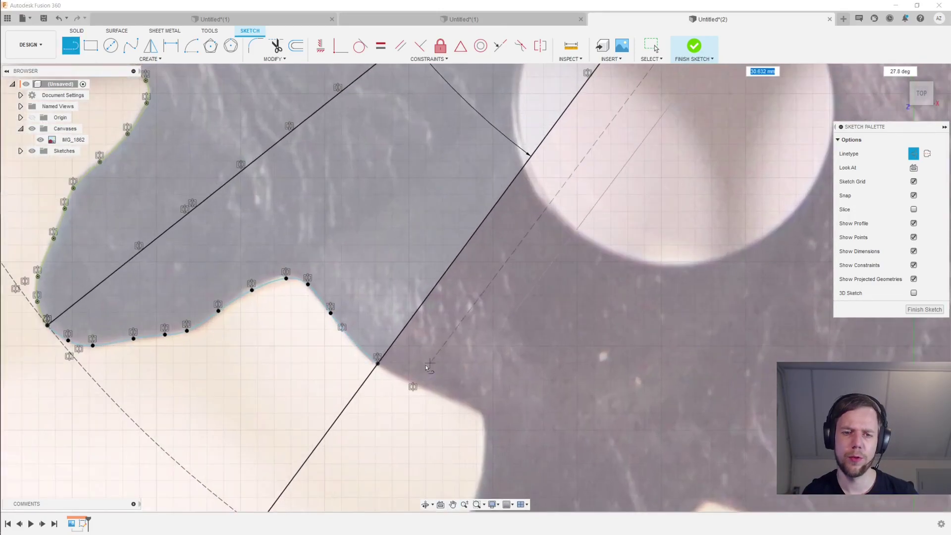
click(378, 365)
scroll(411, 311, down, 4)
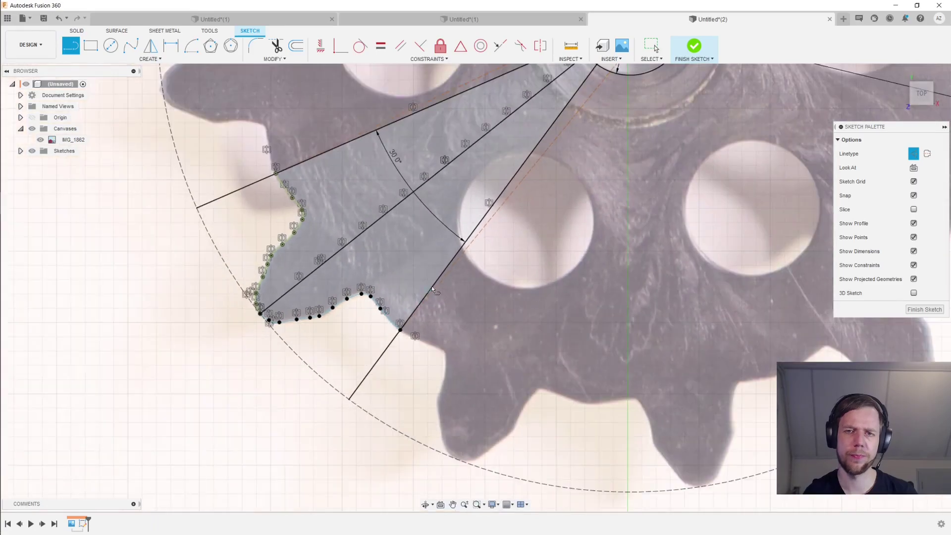
key(Escape)
- Make the two new construction lines symmetric about the centre line running through the tooth's tip
click(514, 263)
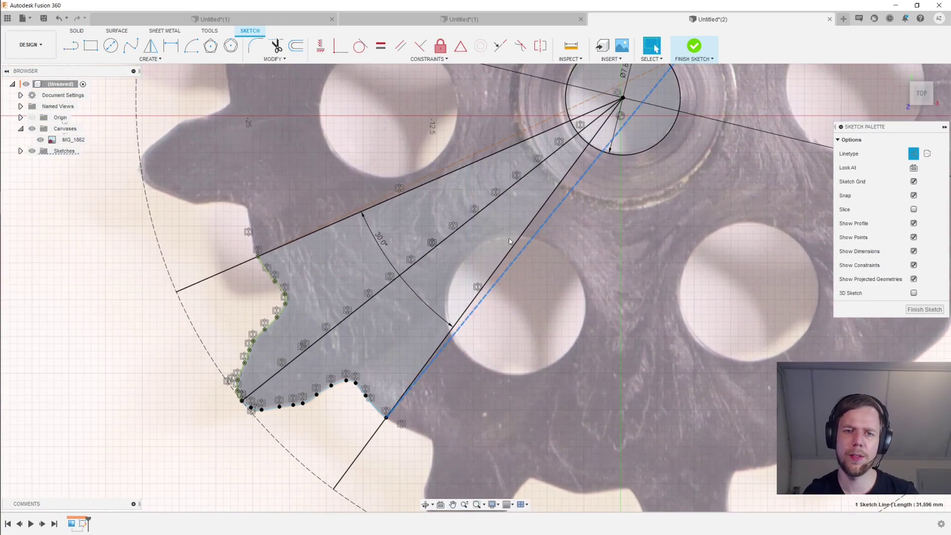
shift+click(489, 149)
shift+click(495, 195)
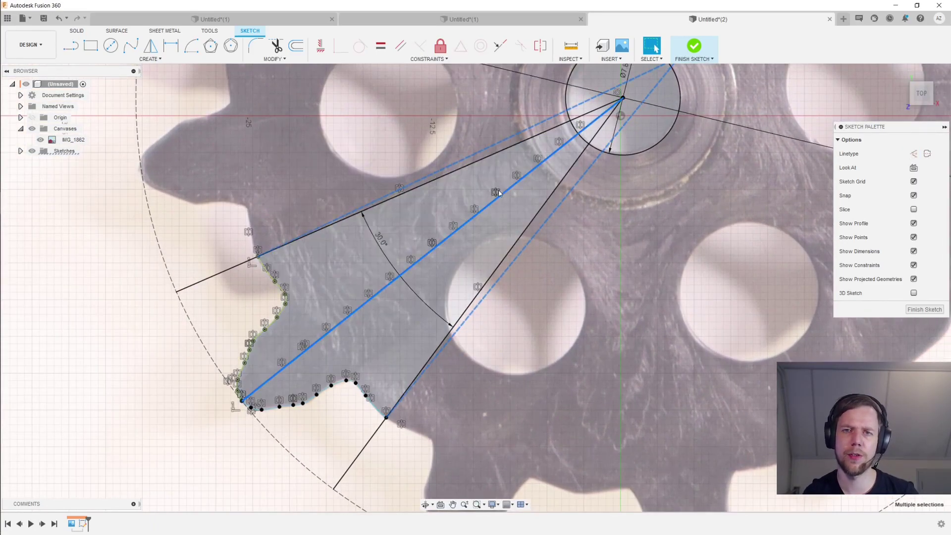
click(541, 47)
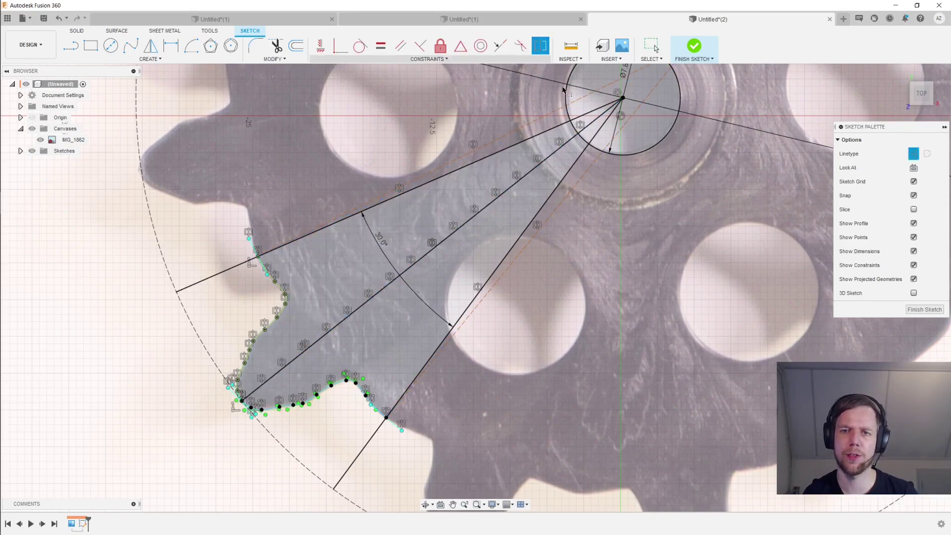
- Dimension the angle between the two symmetric construction lines as 360/14 degrees
middle_drag(590, 169, 558, 232)
click(558, 232)
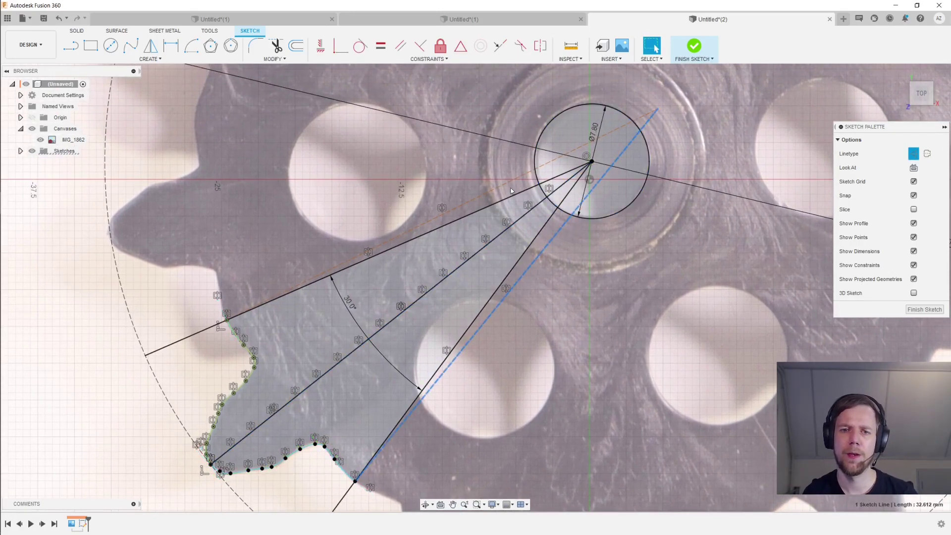
shift+click(511, 180)
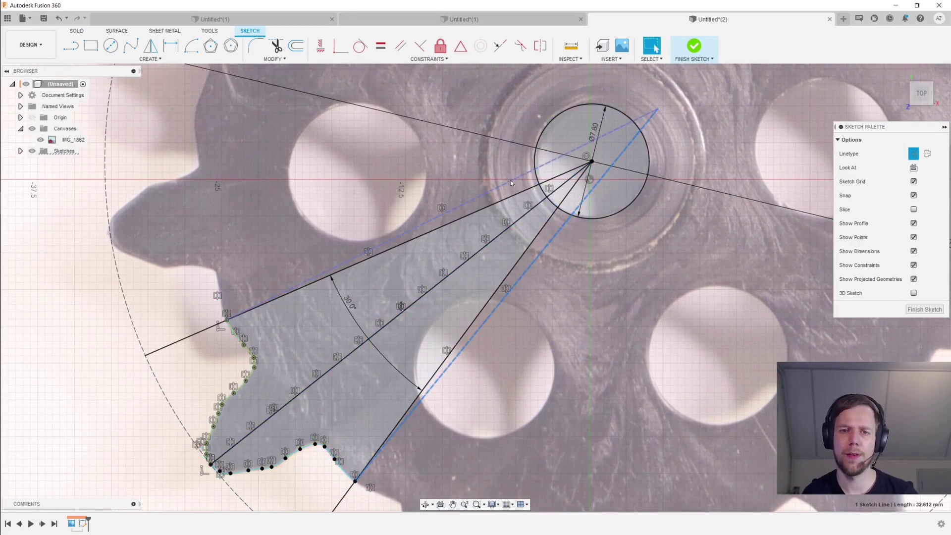
click(510, 242)
text(360/14)
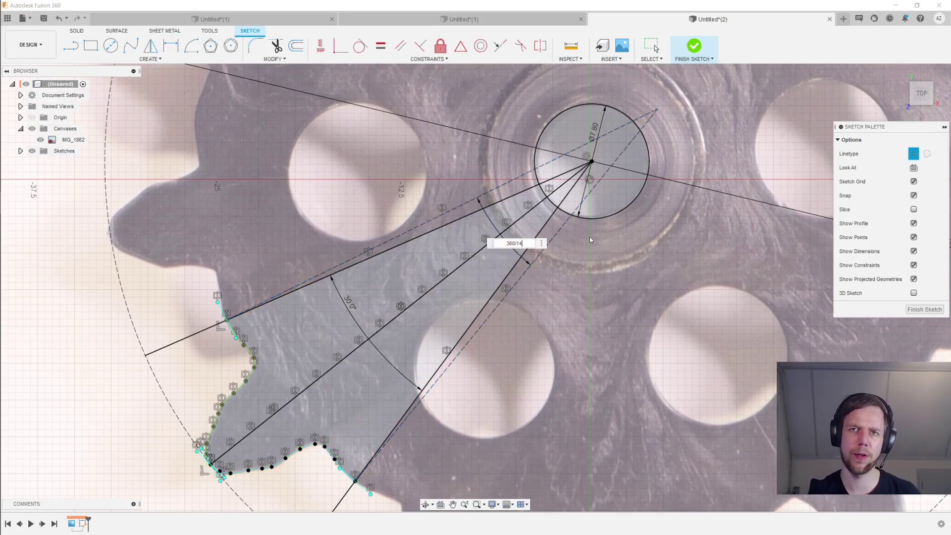
key(Return)
scroll(570, 258, down, 3)
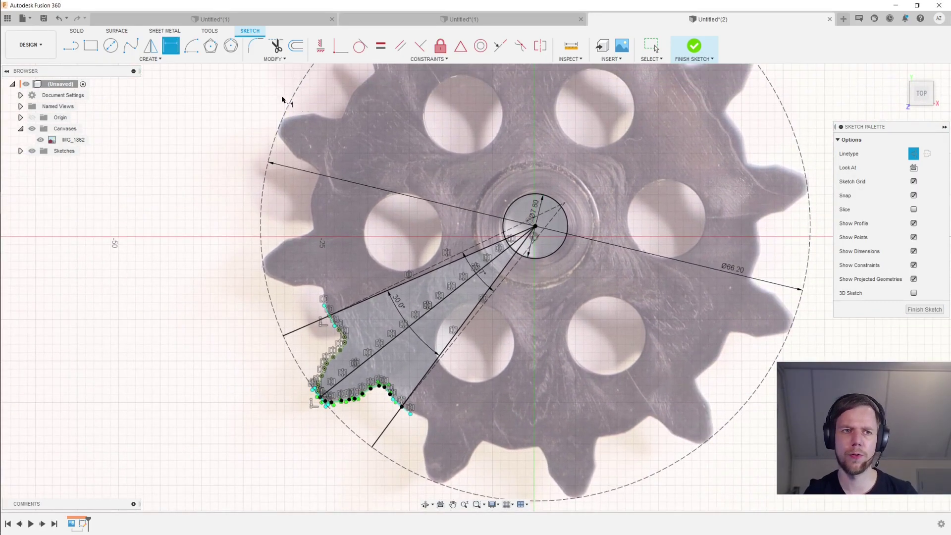
- Pattern the whole tooth outline in a full circle about the construction lines' intersection point with a quantity of 14
click(171, 60)
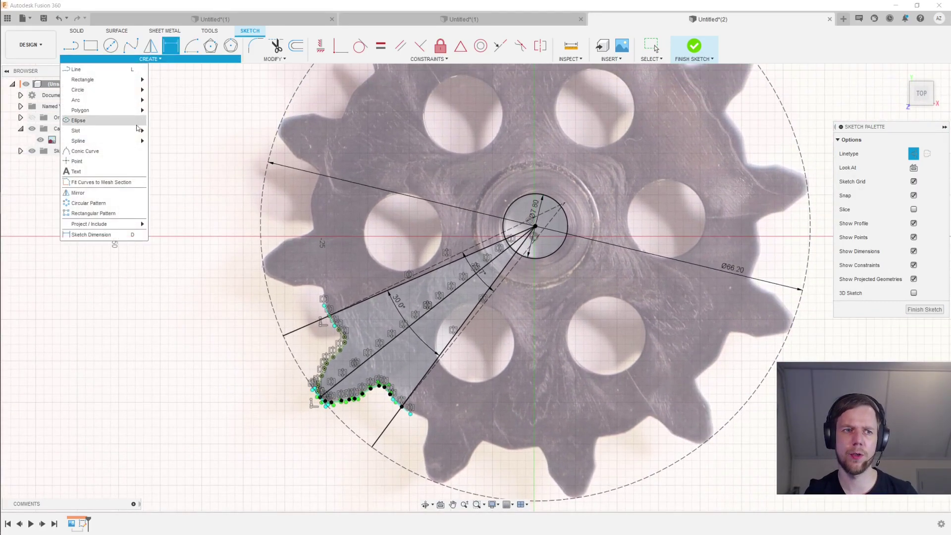
click(115, 206)
scroll(298, 317, up, 3)
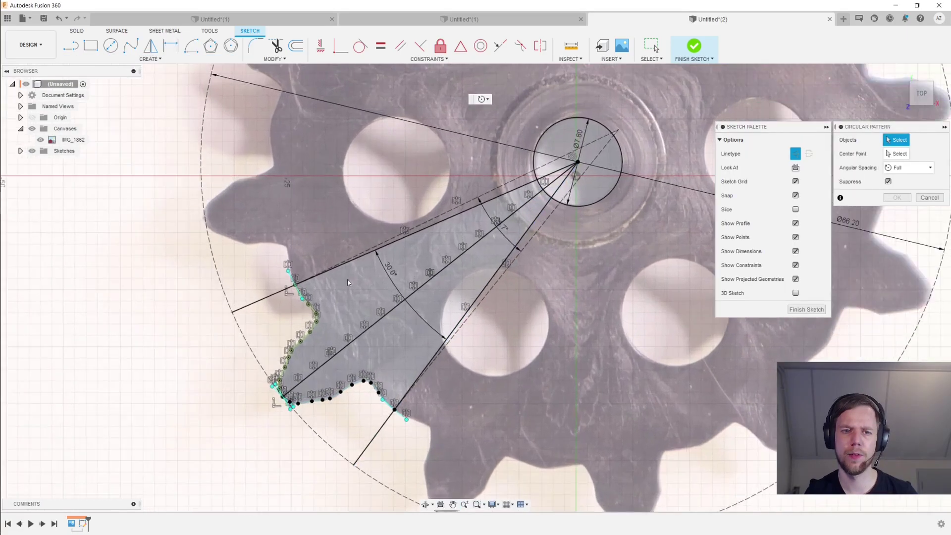
drag(299, 317, 442, 457)
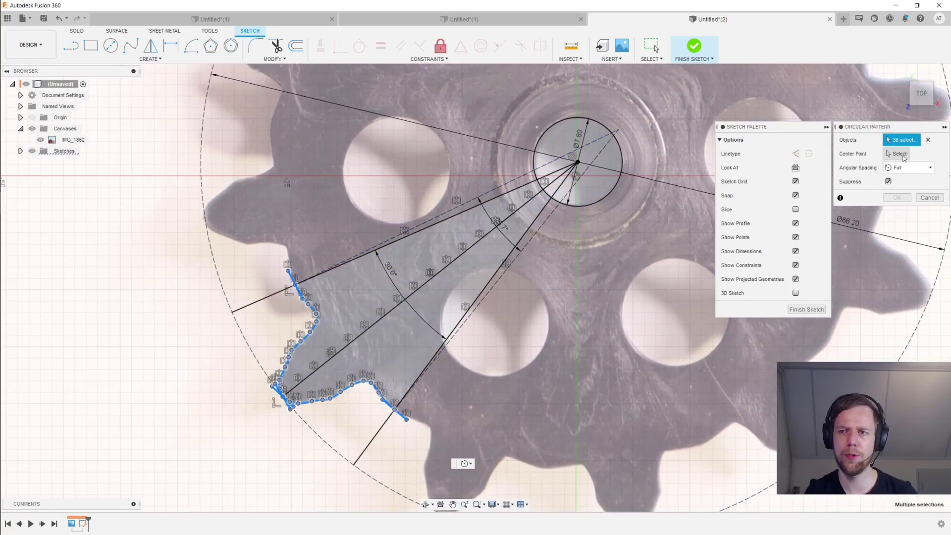
click(897, 153)
scroll(625, 135, up, 3)
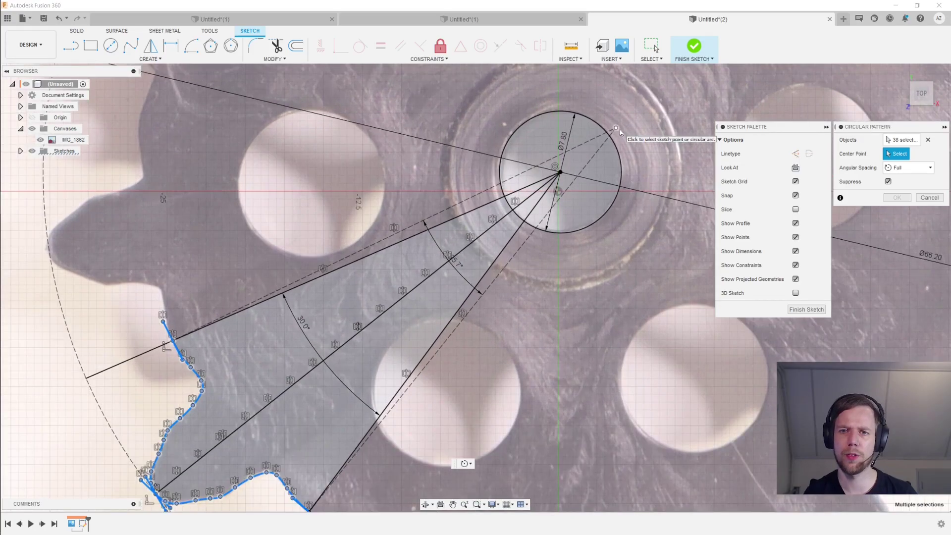
click(617, 129)
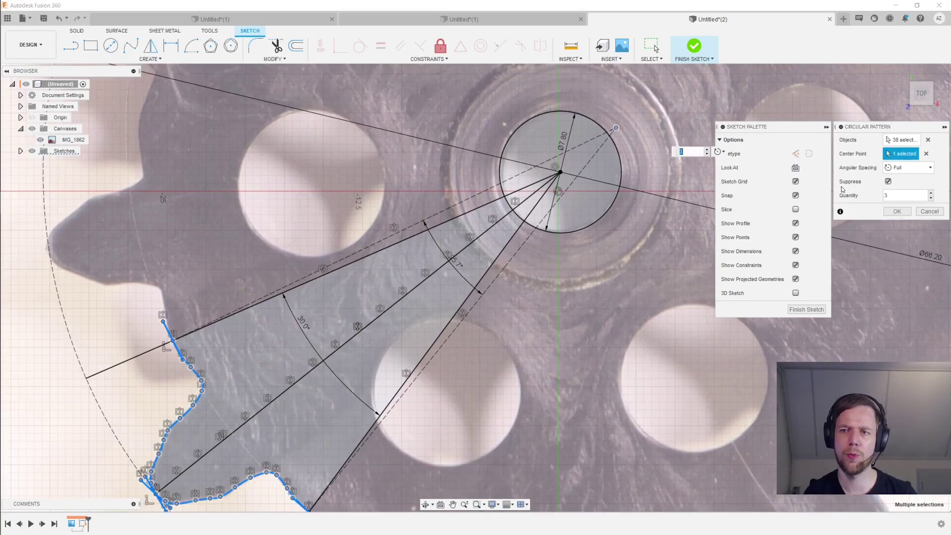
click(897, 211)
scroll(679, 216, down, 3)
middle_drag(679, 216, 633, 229)
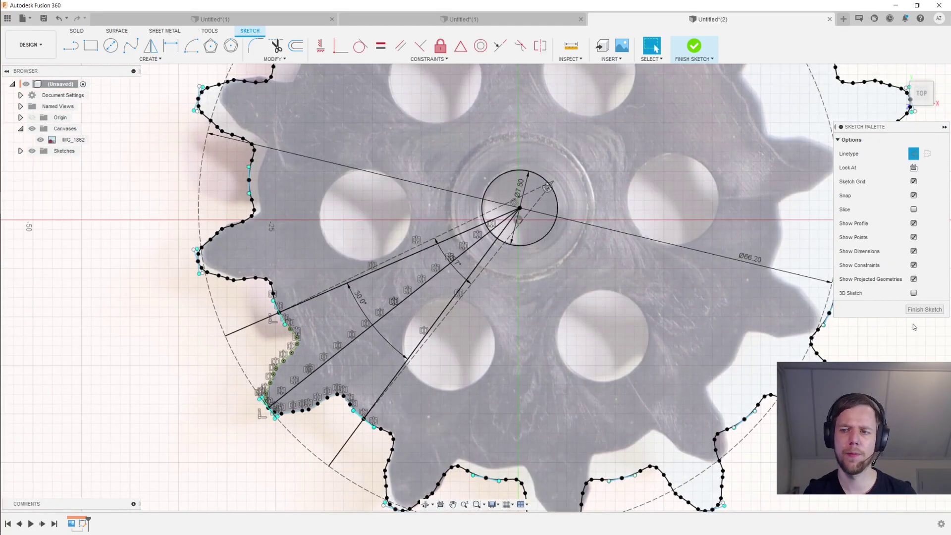
- Extrude the 14-tooth gear profile, including both halves of the tooth segment but not the centre hole, 5 mm as a new body
key(e)
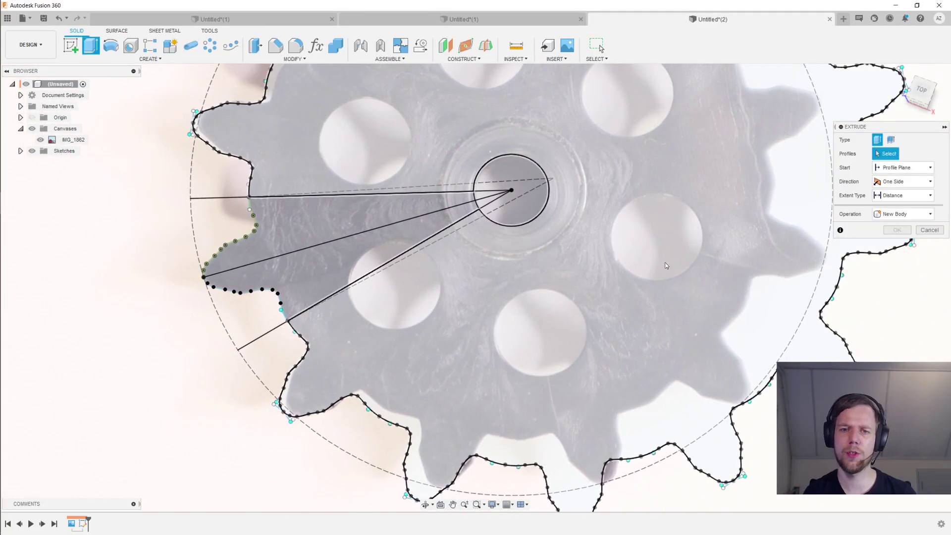
click(619, 198)
click(429, 204)
click(423, 231)
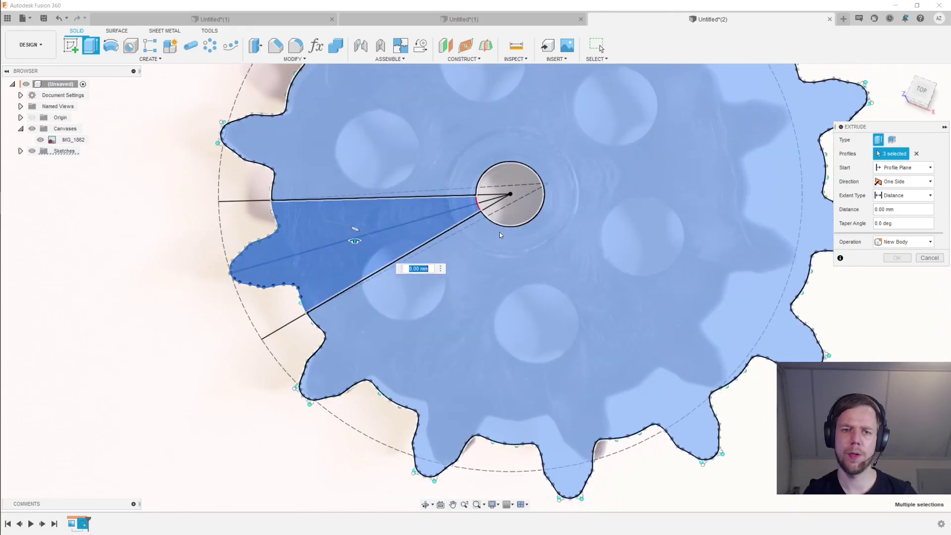
drag(368, 229, 365, 218)
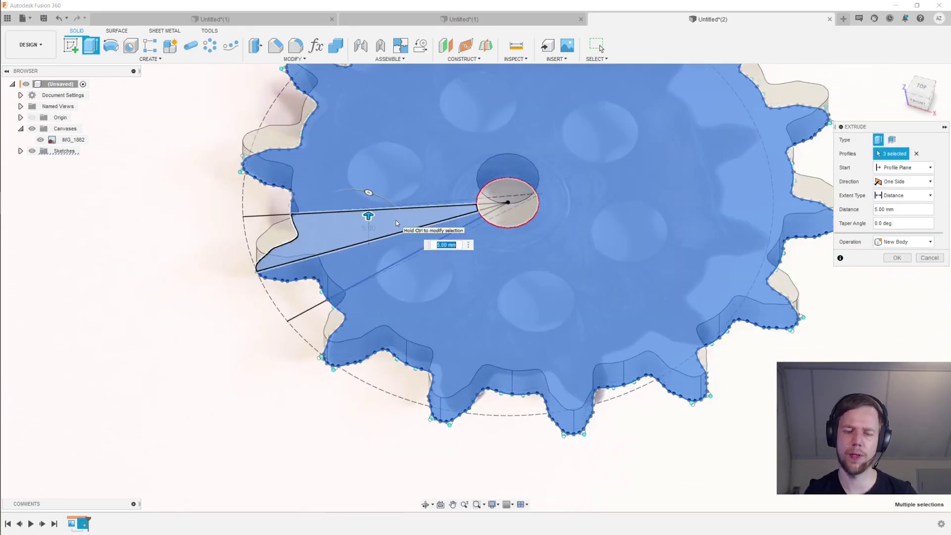
text(5)
key(Return)
key(F6)
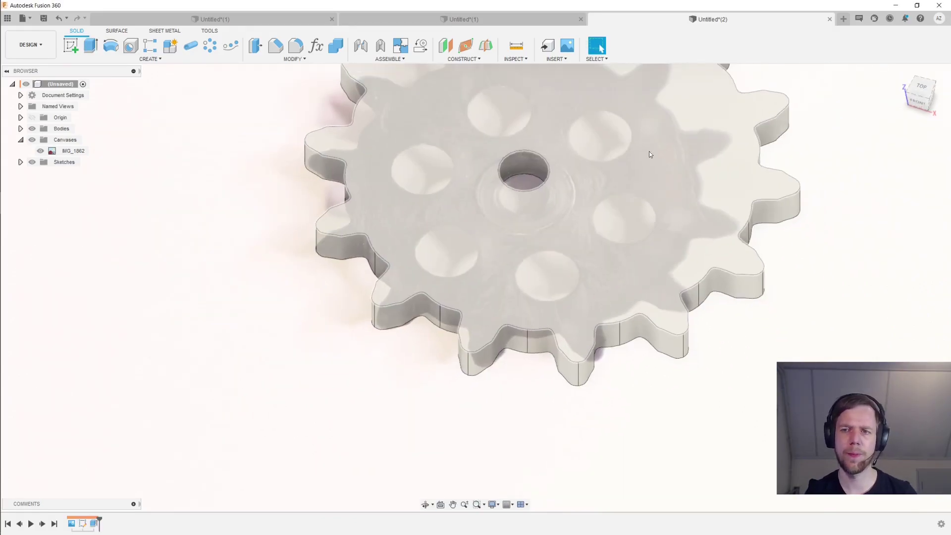
mouse_move(729, 205)
shift+middle_down()
mouse_move(722, 216)
mouse_move(737, 200)
mouse_move(739, 212)
mouse_move(734, 202)
shift+middle_up()
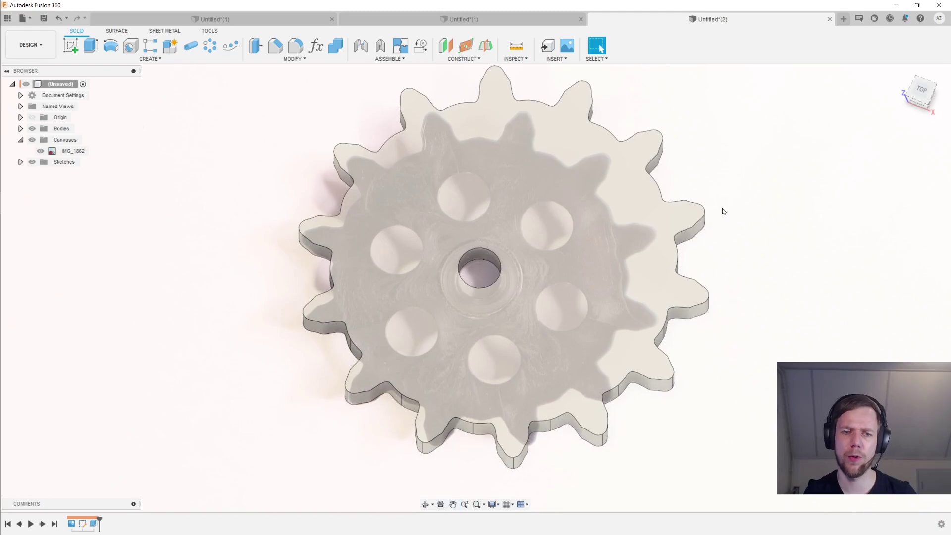